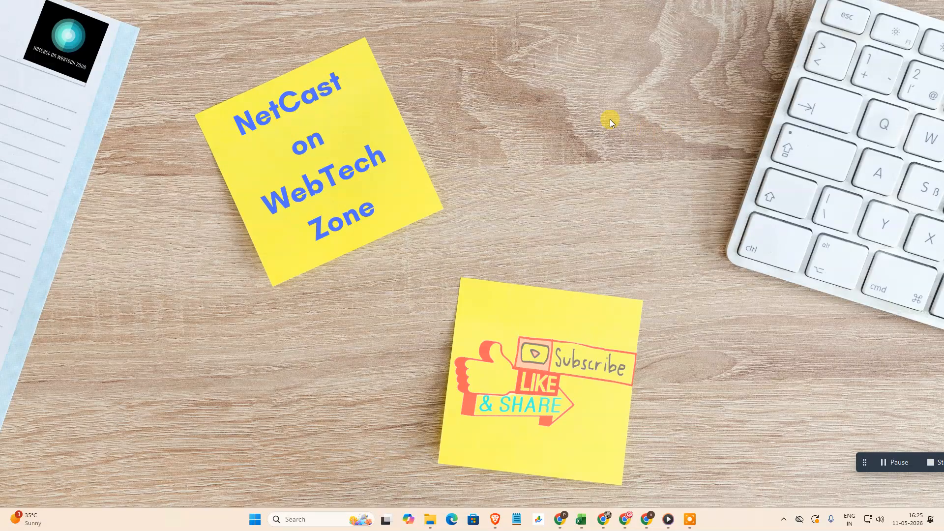
right_click(455, 75)
click(487, 114)
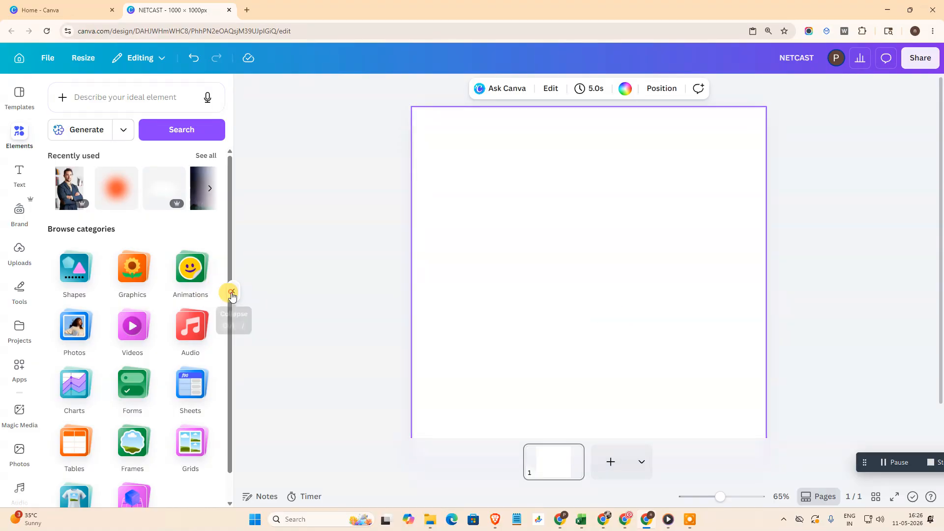
click(231, 291)
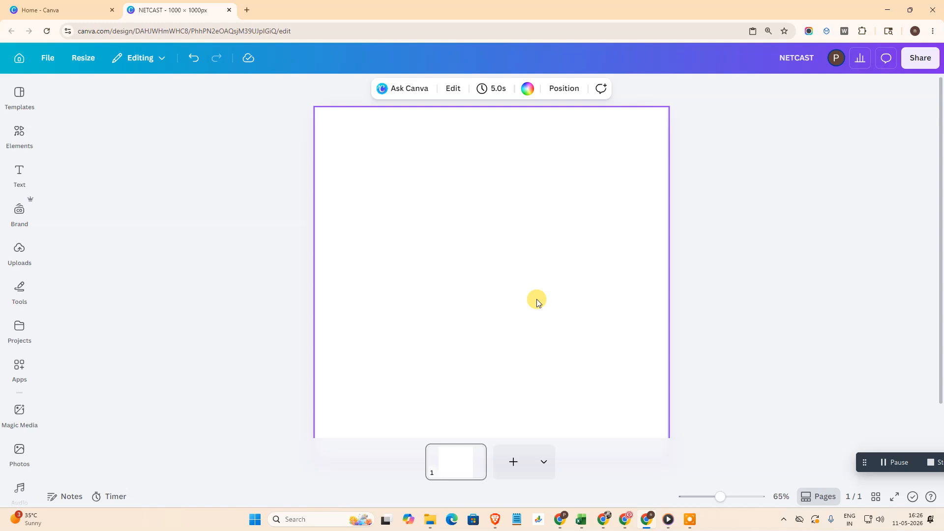
drag(865, 466, 841, 463)
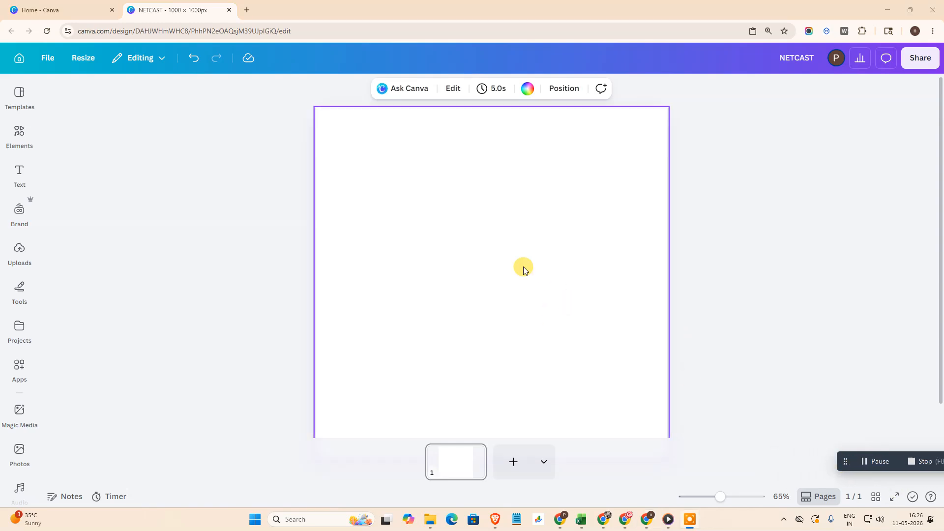
drag(717, 497, 706, 497)
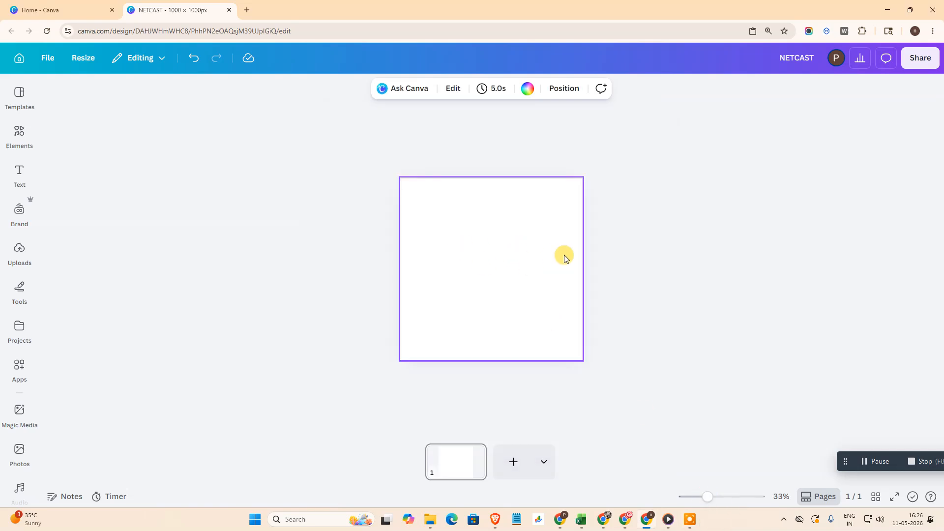
click(715, 498)
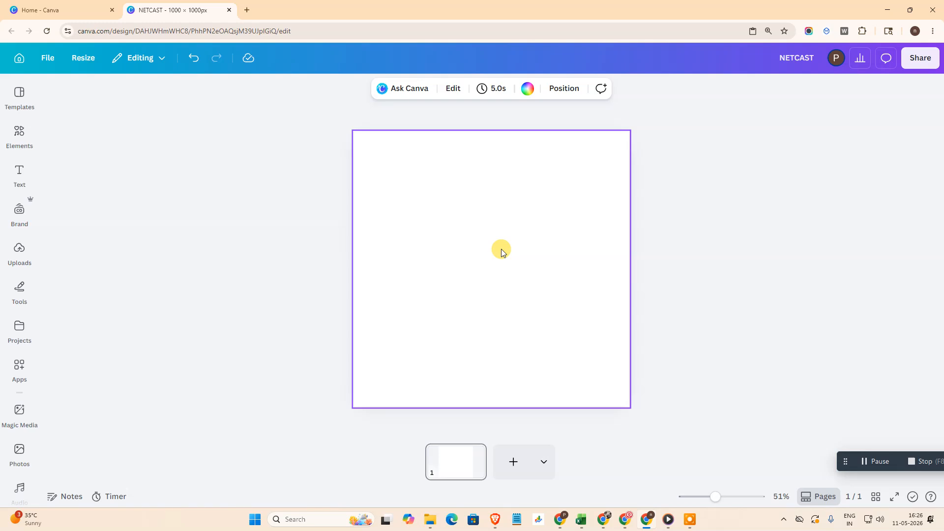
Fill the blank page's background with the default black-to-dark-grey gradient.
click(528, 96)
click(58, 282)
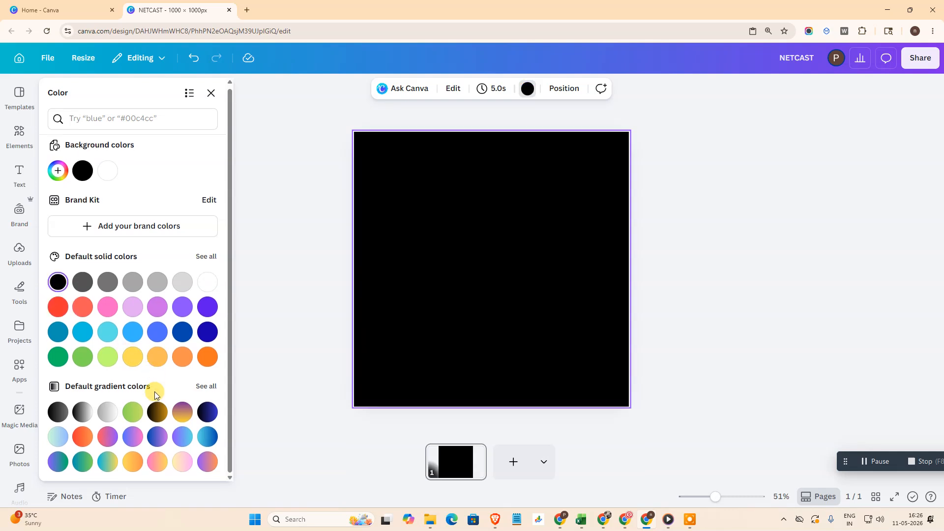
click(80, 414)
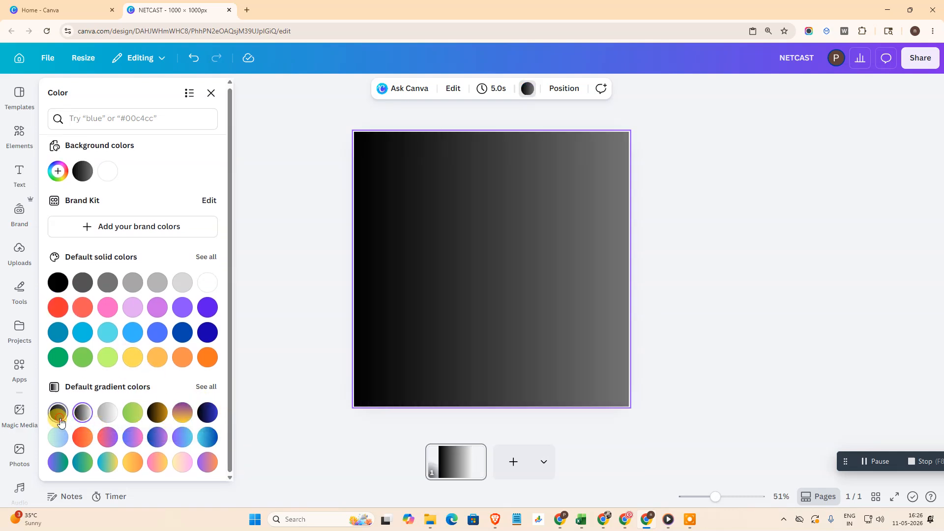
click(59, 418)
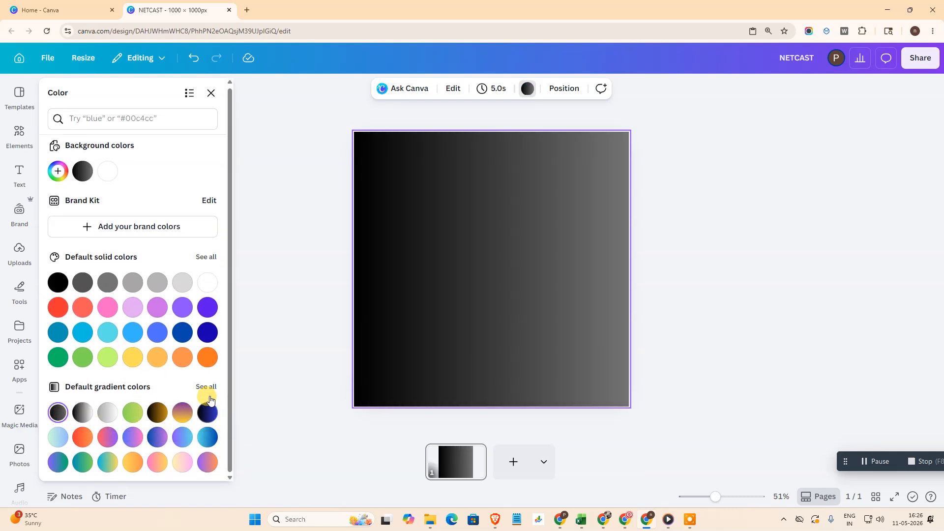
Search the elements for "NIGH SEA BACKGROUND" and restrict the results to photos.
click(19, 138)
click(122, 99)
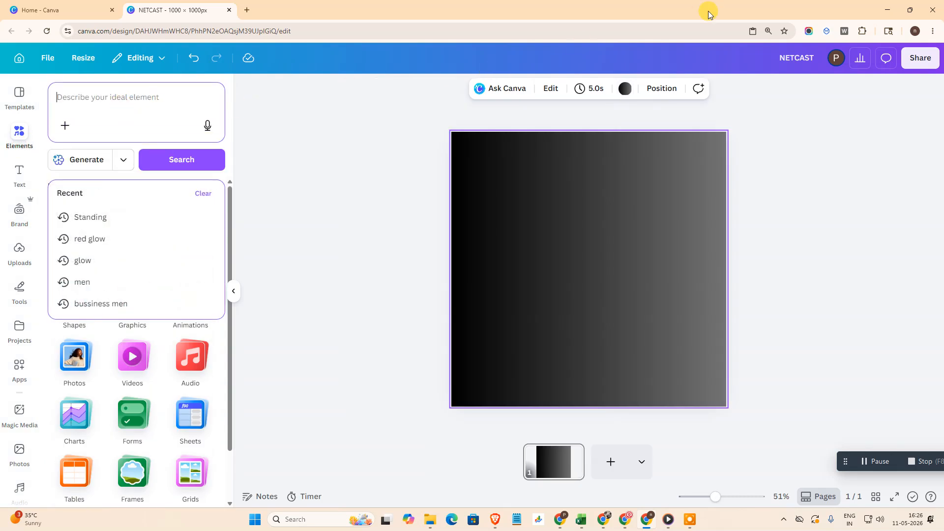
text(DARK BACKGROU)
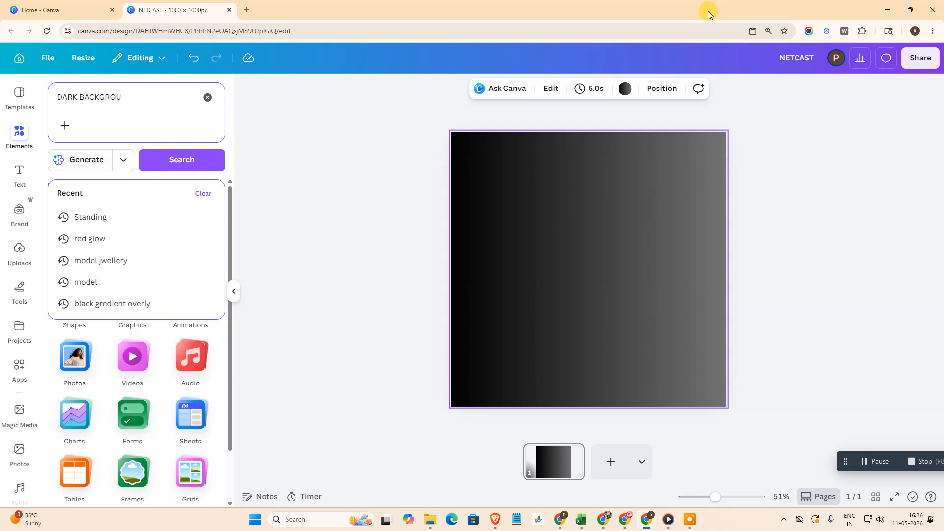
key(ctrl+a)
text(NIGH)
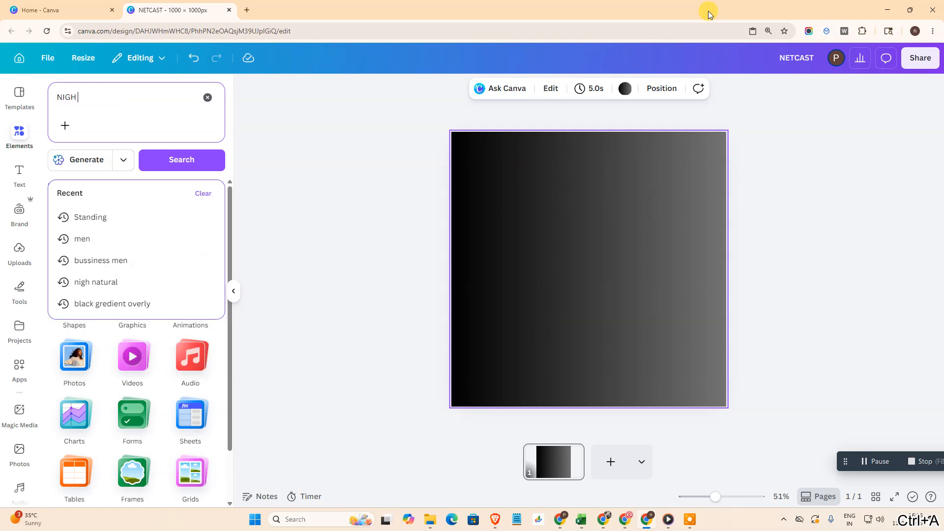
text( SEA BACKGROUND)
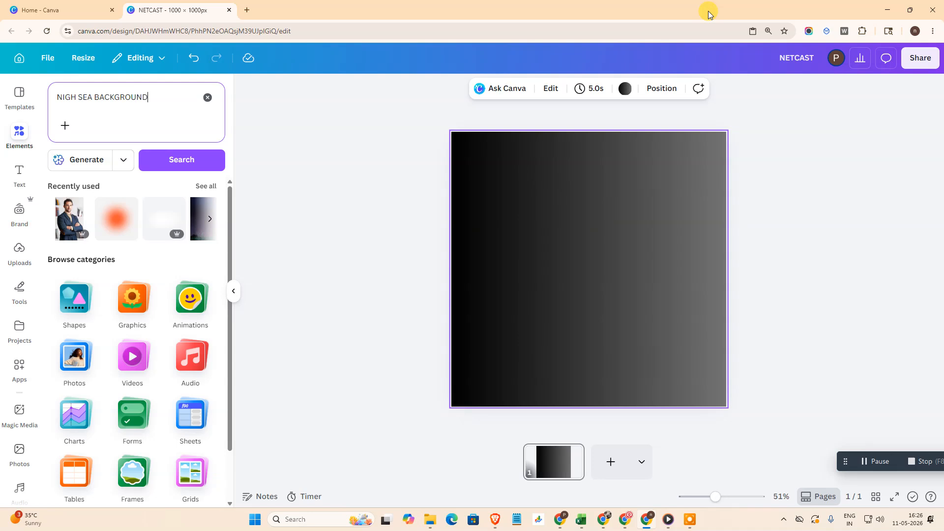
key(Return)
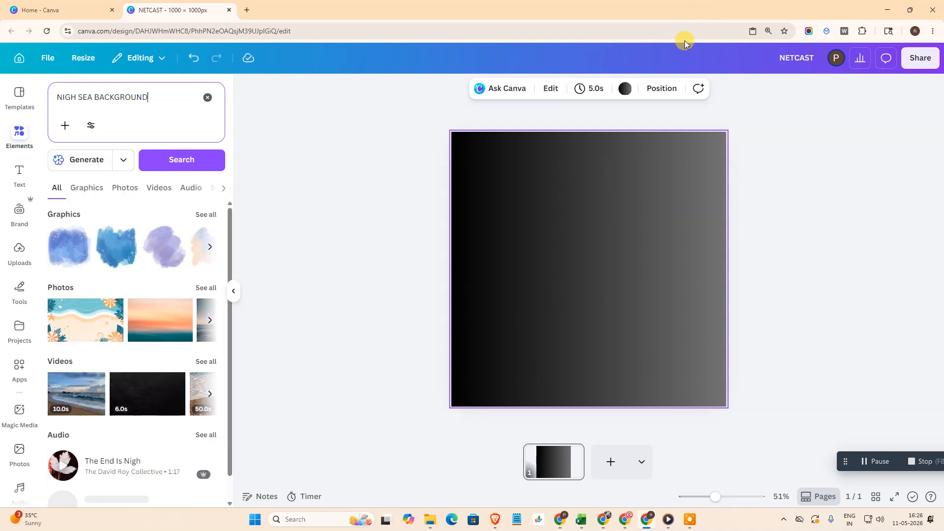
scroll(153, 293, down, 1)
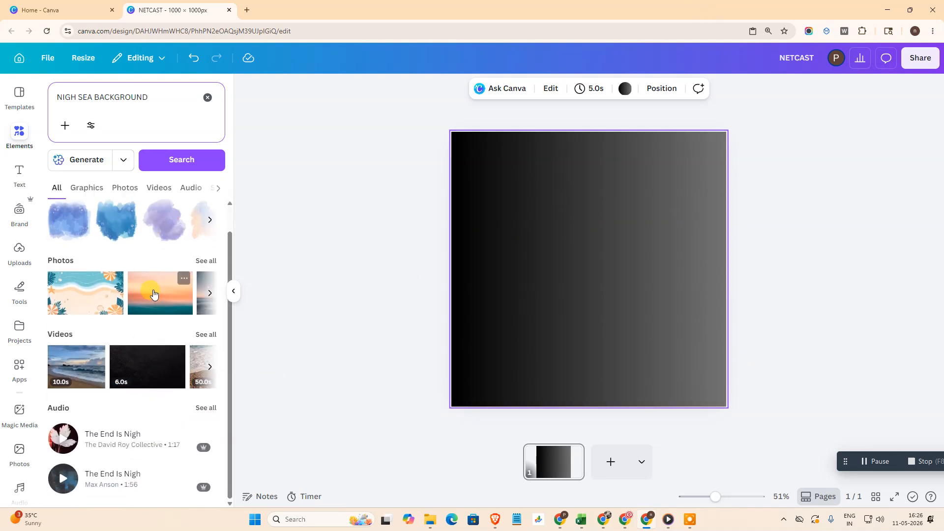
click(120, 188)
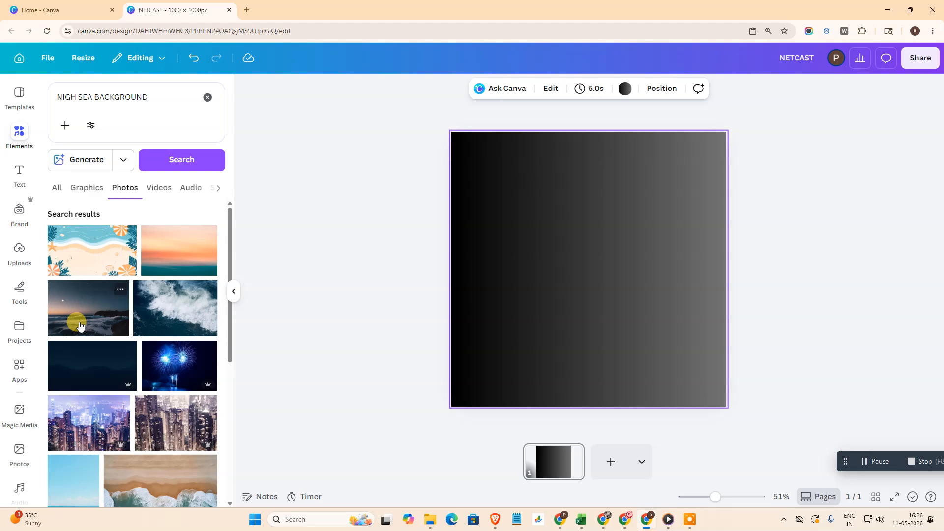
Add the plain dark navy photo with faint hills and set it as the page background.
click(96, 356)
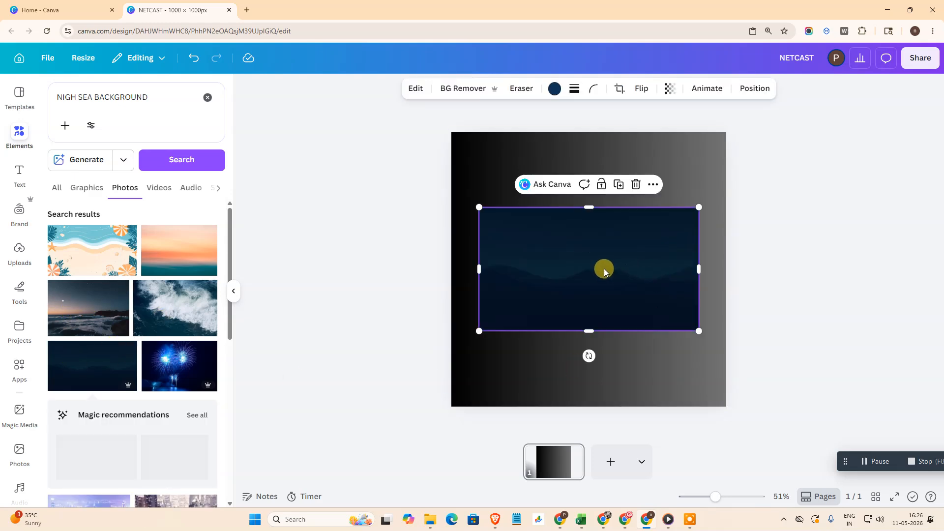
right_click(570, 251)
click(593, 451)
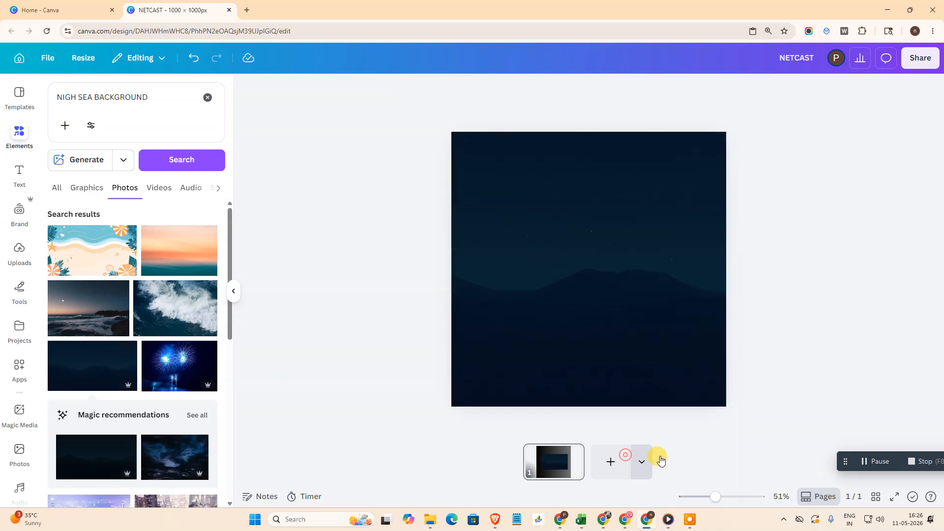
click(533, 215)
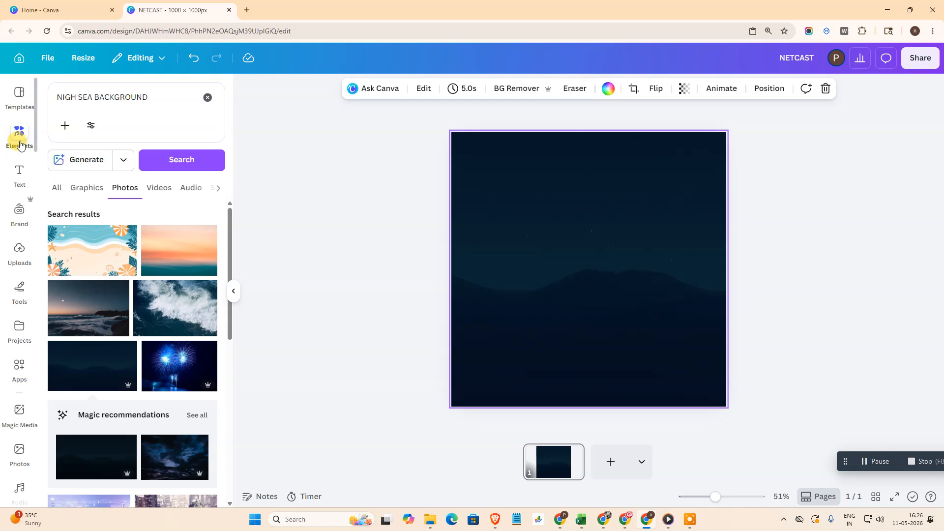
Add a second page and place the uploaded Business Proposal image on it.
click(20, 251)
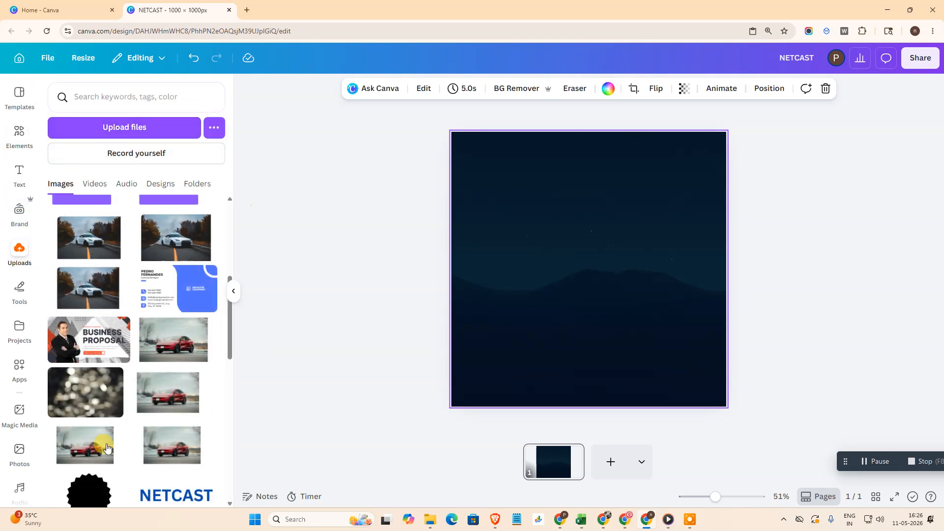
click(611, 462)
click(71, 353)
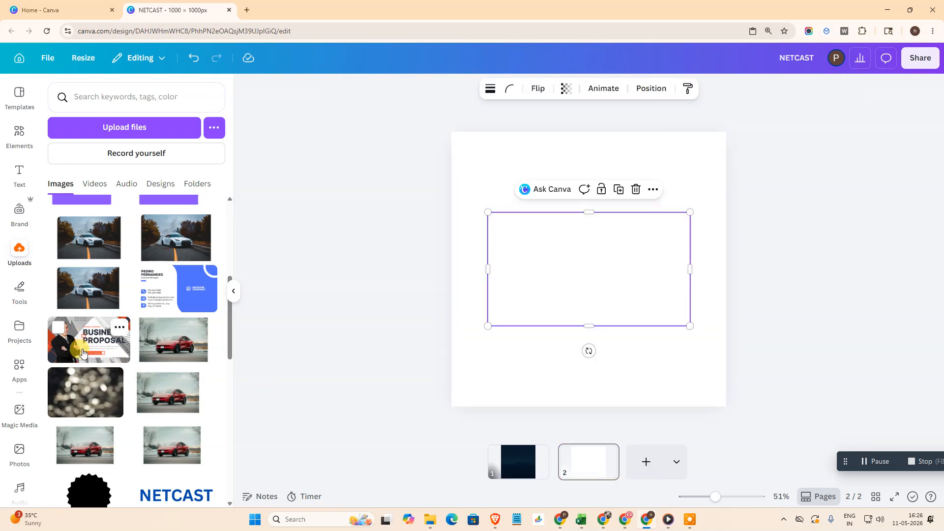
Remove the Business Proposal image's background and crop its empty right part so only the man in the suit is framed.
right_click(516, 269)
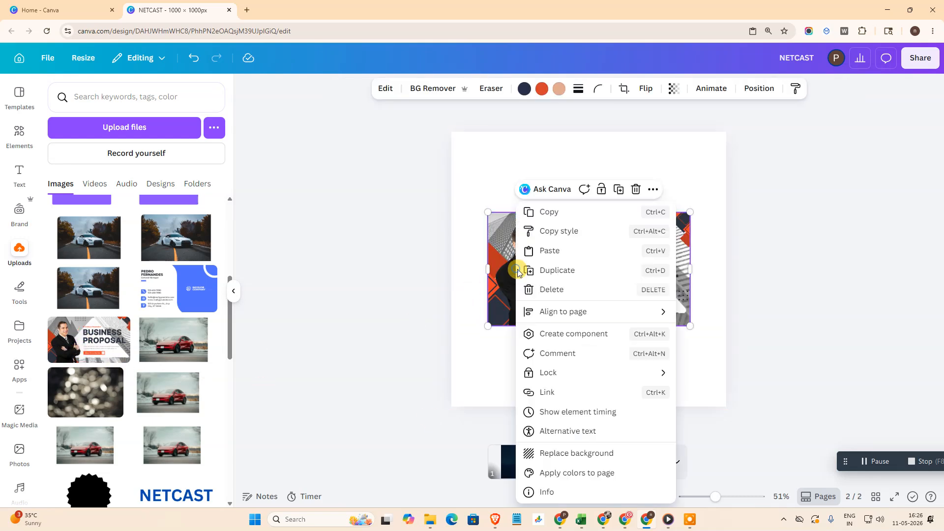
click(565, 235)
double_click(540, 278)
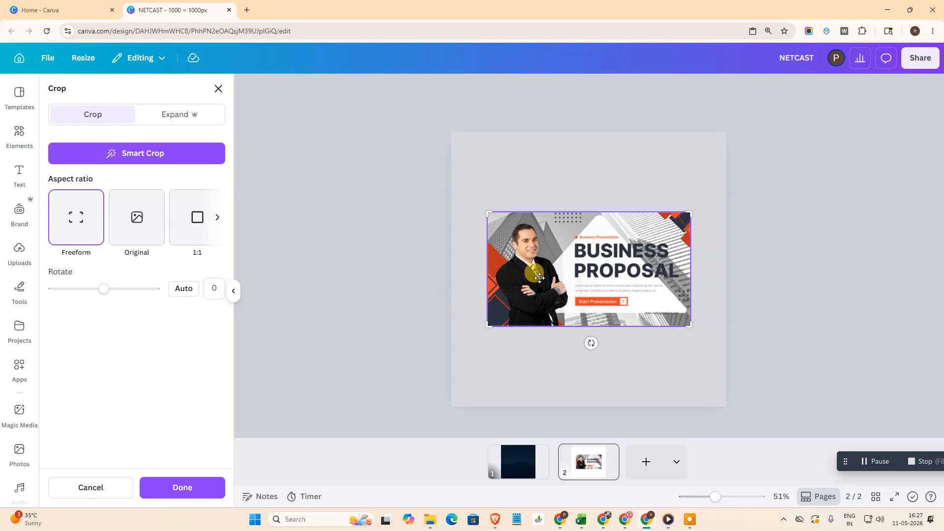
click(620, 402)
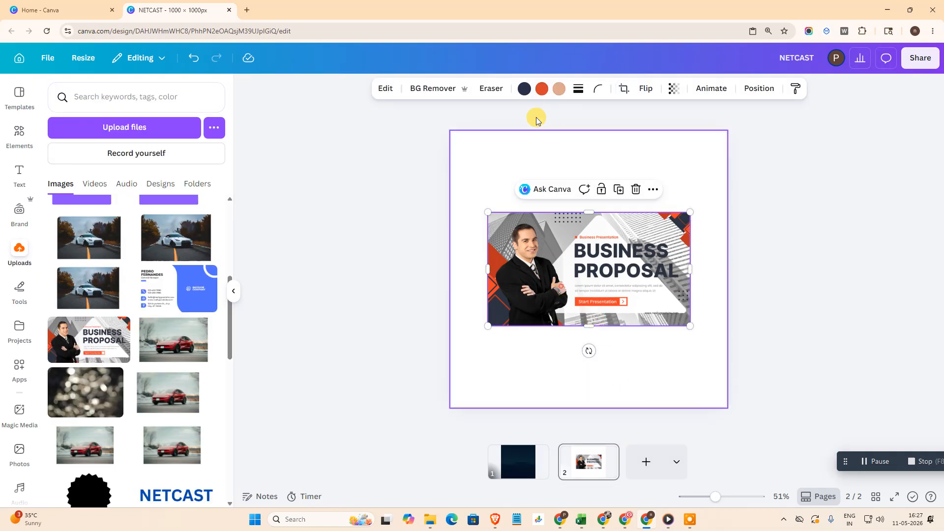
click(421, 89)
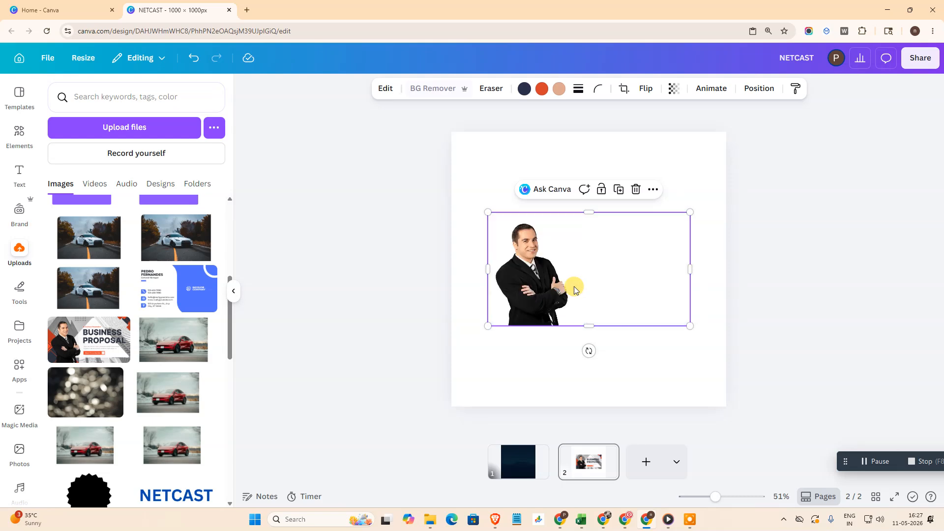
drag(691, 269, 576, 270)
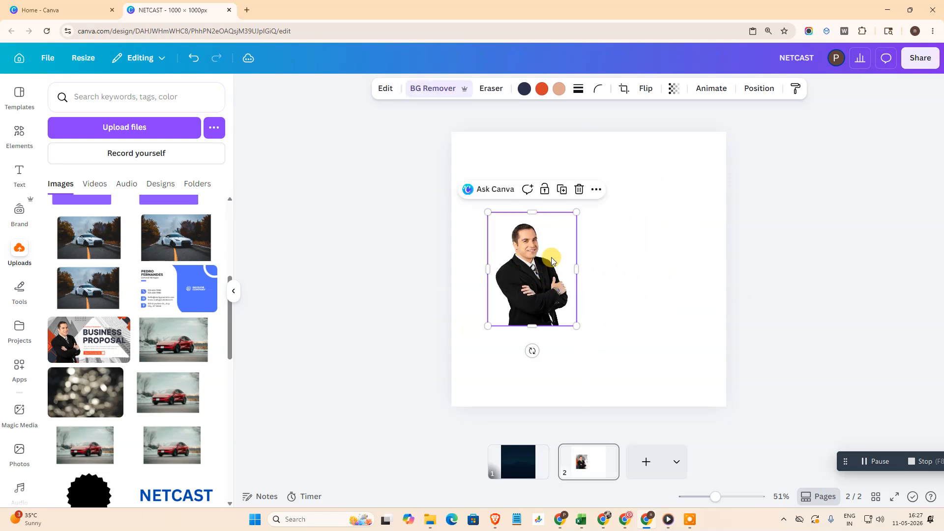
Move the man's cutout from page 2 to page 1 and enlarge it to fill most of the page height.
key(ctrl+x)
click(511, 460)
key(ctrl+v)
click(608, 279)
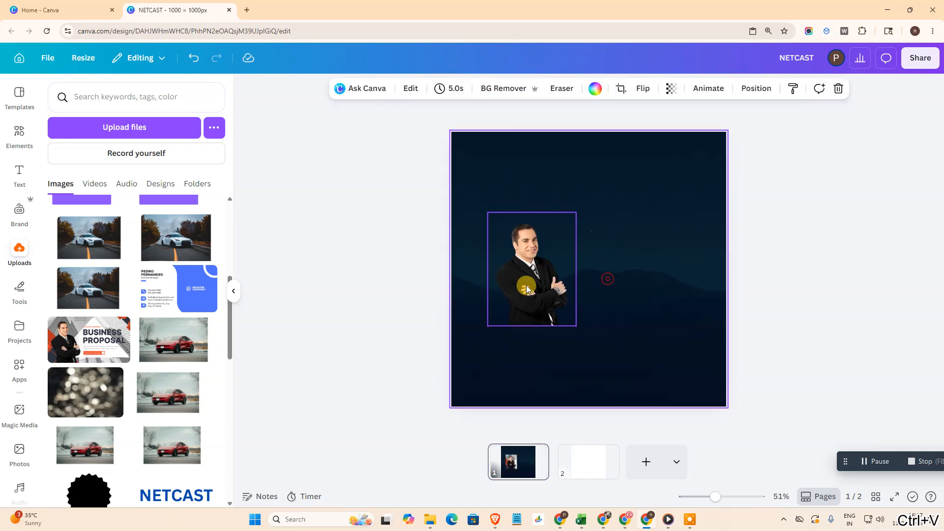
drag(526, 288, 518, 238)
drag(567, 277, 656, 390)
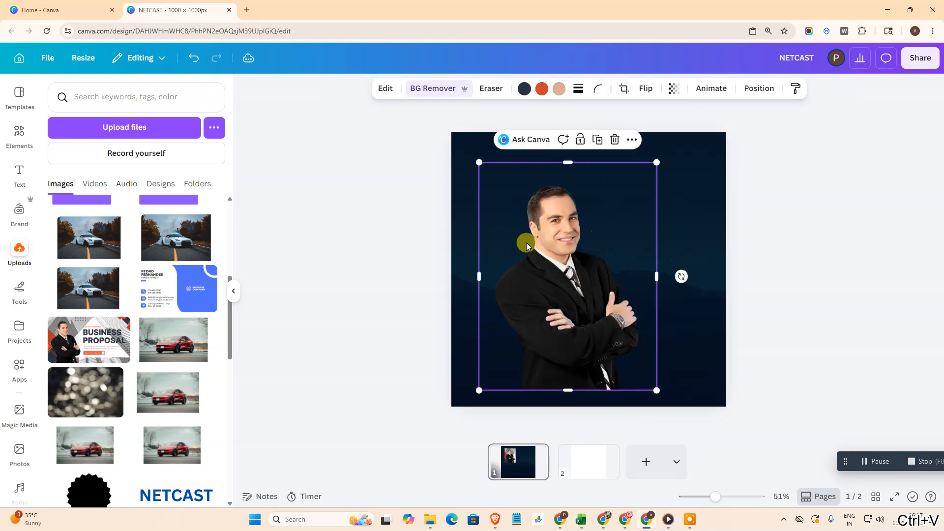
Enlarge the man's cutout slightly more and shift it to the left half of the page.
click(18, 139)
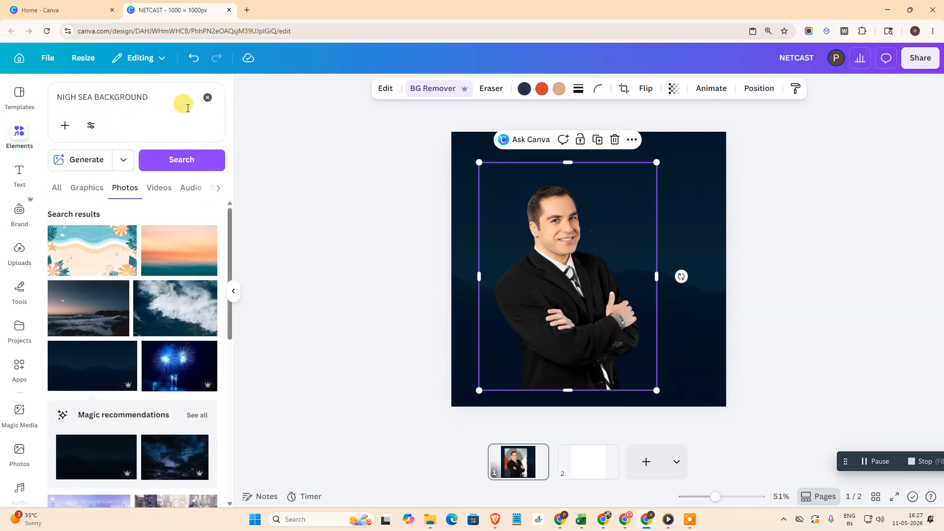
click(702, 244)
click(828, 244)
drag(606, 331, 605, 328)
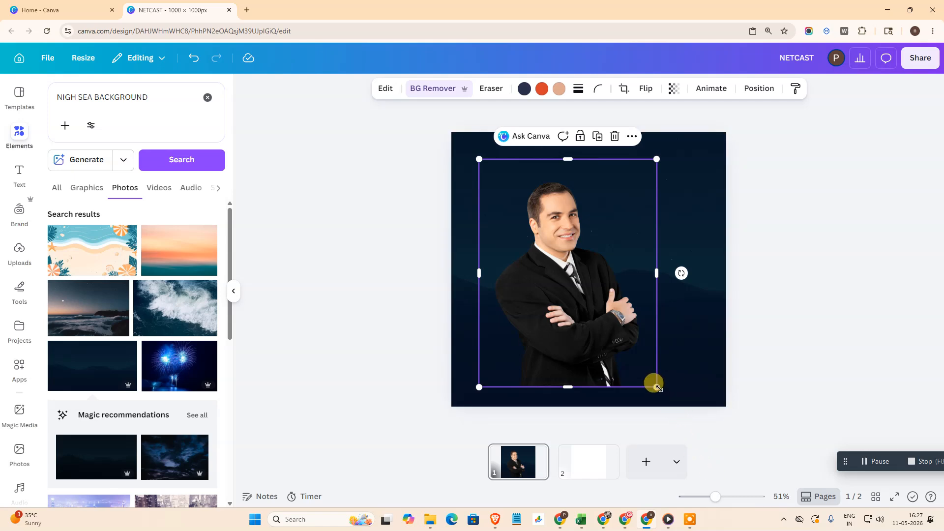
drag(659, 388, 671, 405)
drag(626, 354, 589, 336)
Clear the previous element search, search for GLOW and limit the results to graphics.
click(208, 98)
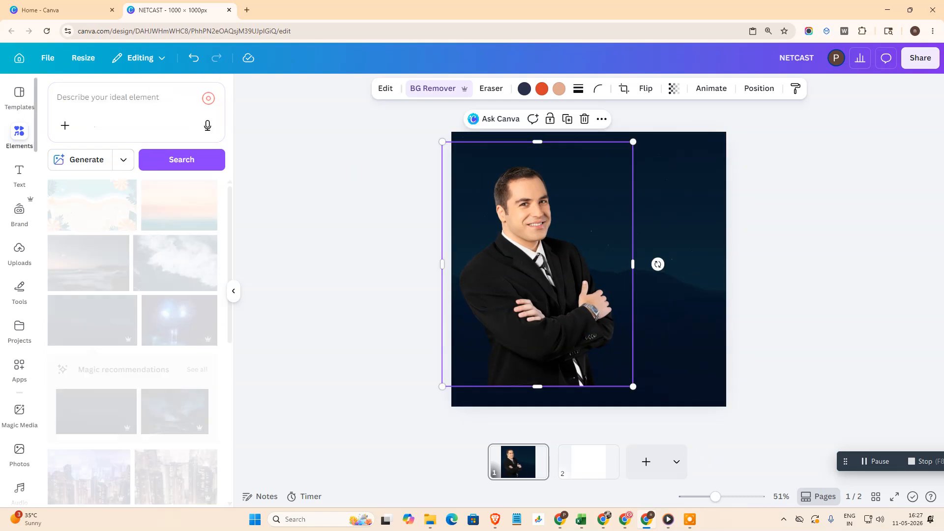
click(10, 131)
click(83, 110)
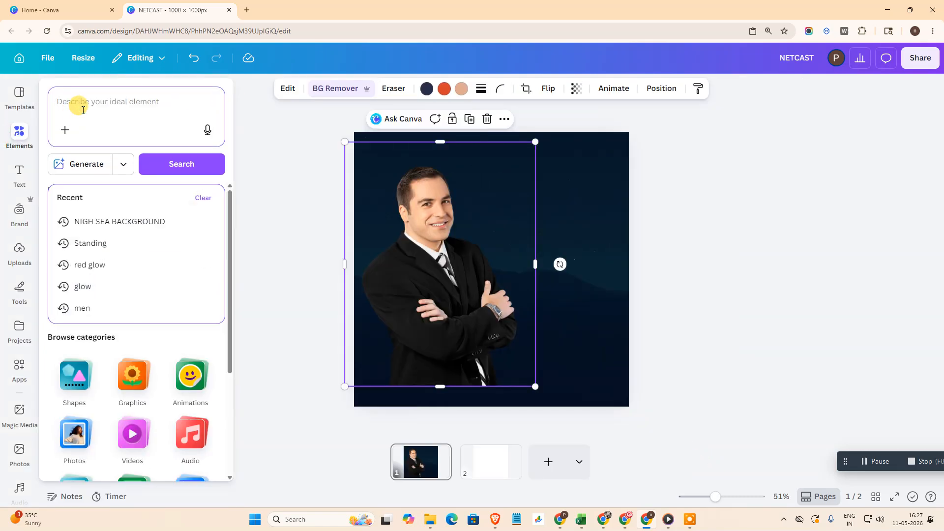
text(GLO)
key(Return)
key(BackSpace)
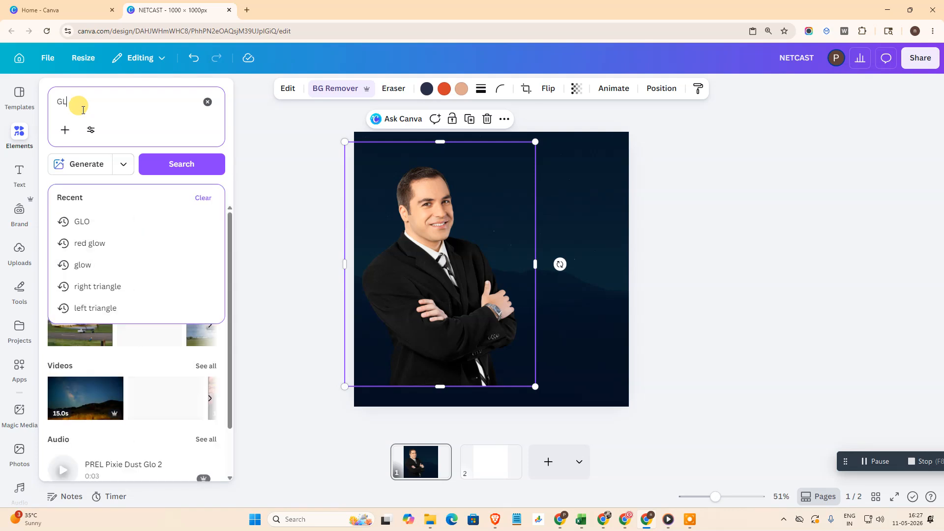
text(OW)
key(Return)
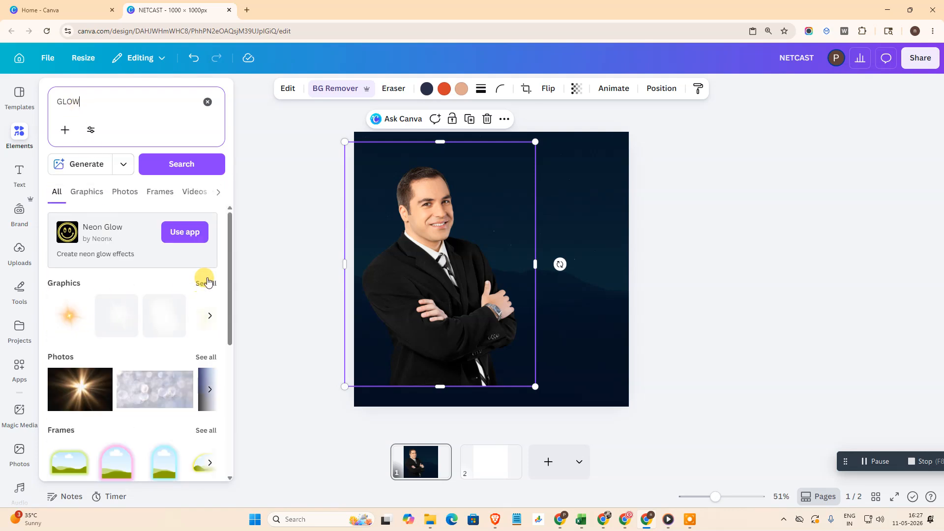
click(86, 199)
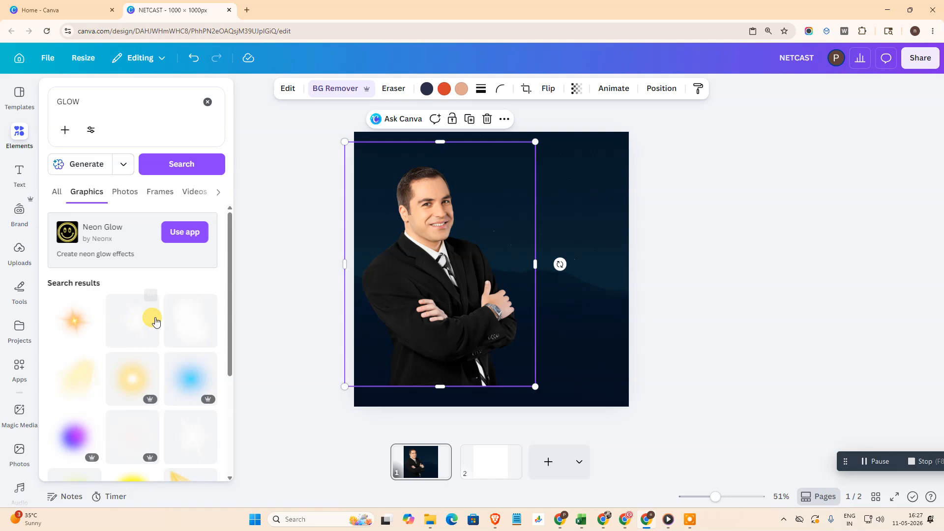
Add a soft white glow graphic to page 1 and enlarge it to about 1219 × 1204 px so it covers the page.
scroll(143, 324, down, 2)
scroll(186, 281, up, 1)
scroll(131, 367, down, 3)
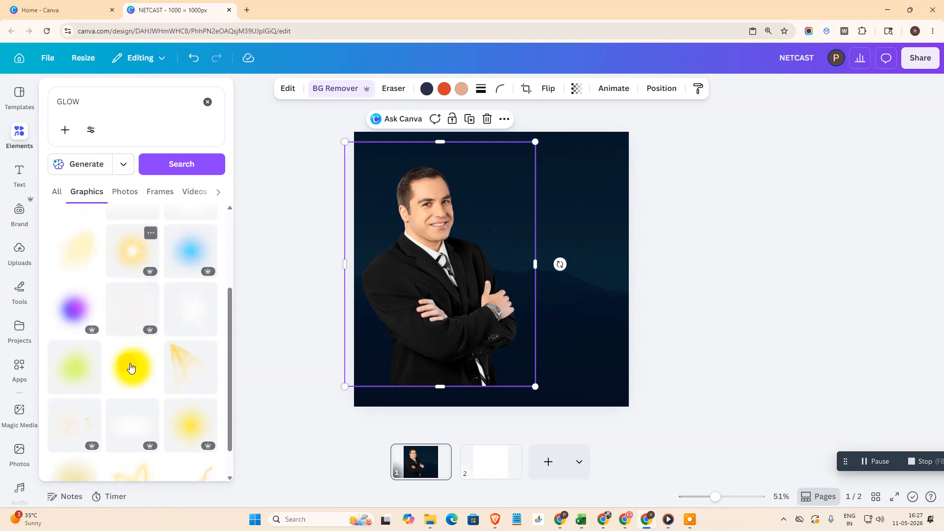
click(132, 355)
click(765, 293)
drag(500, 303, 460, 406)
drag(576, 269, 631, 266)
drag(535, 322, 506, 295)
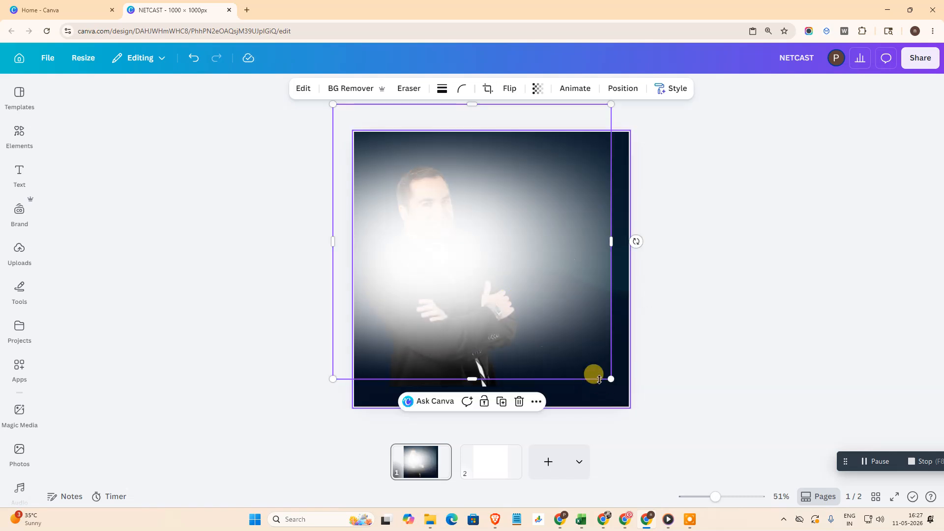
drag(611, 379, 647, 417)
drag(508, 311, 501, 293)
drag(639, 396, 659, 416)
Send the white glow one layer backward so it sits behind the man's cutout.
click(620, 89)
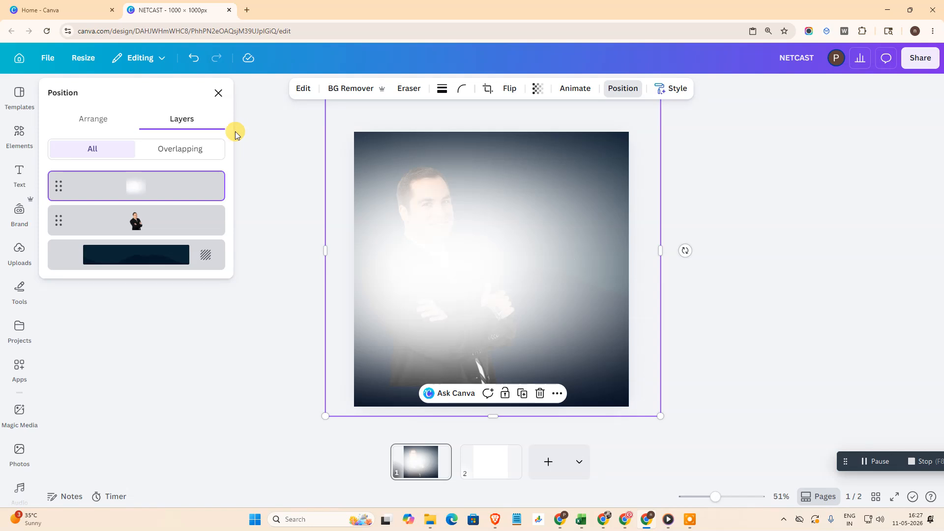
click(95, 118)
click(183, 151)
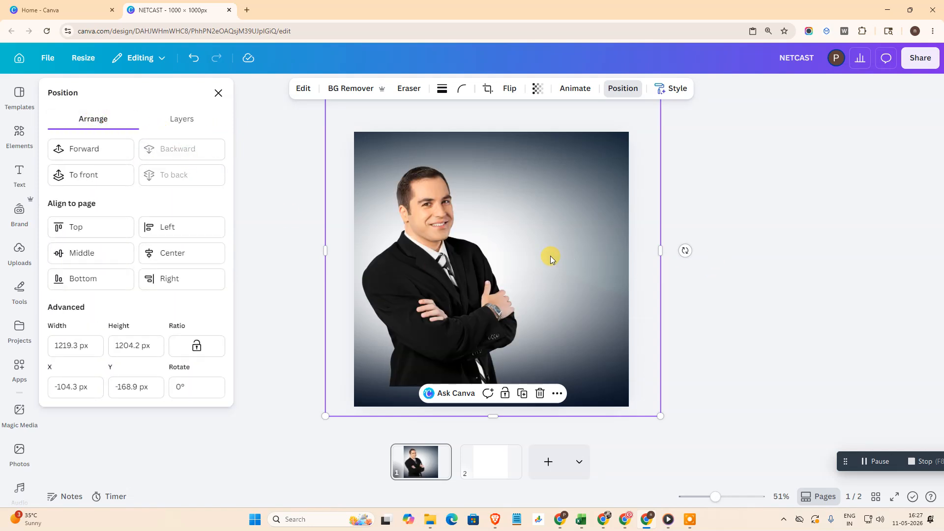
click(756, 230)
Enlarge the man's cutout until it nearly reaches the page's lower edge and shift it slightly right and up.
click(469, 295)
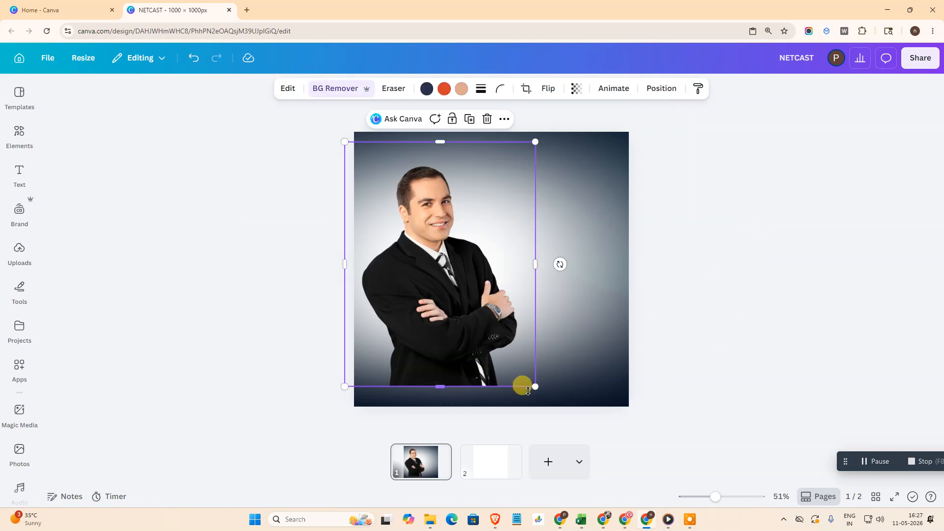
drag(537, 387, 552, 405)
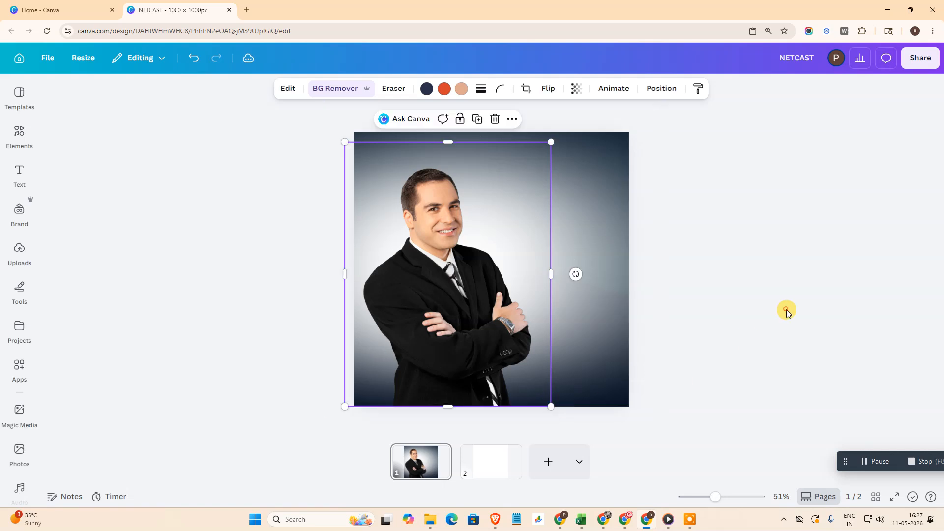
click(784, 310)
drag(468, 272, 475, 263)
click(747, 264)
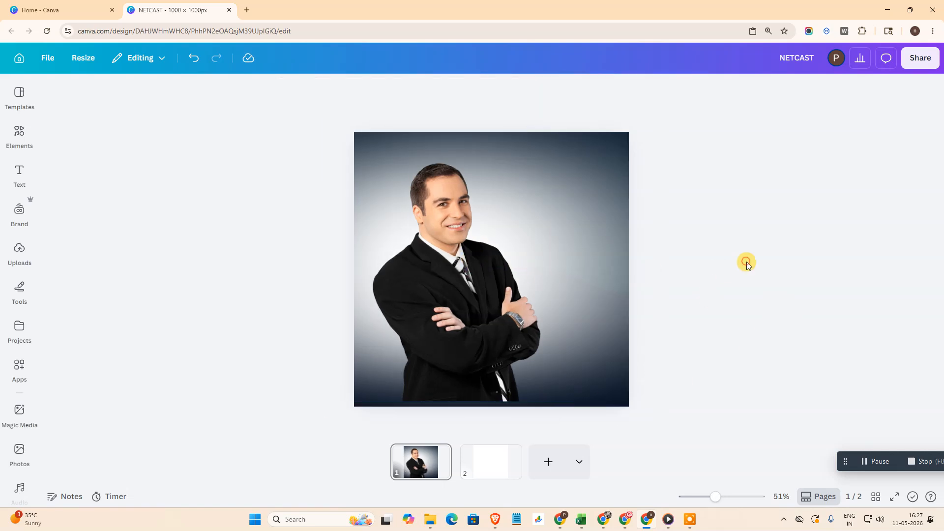
Search the graphics for red glow and look through the results.
click(19, 132)
click(93, 100)
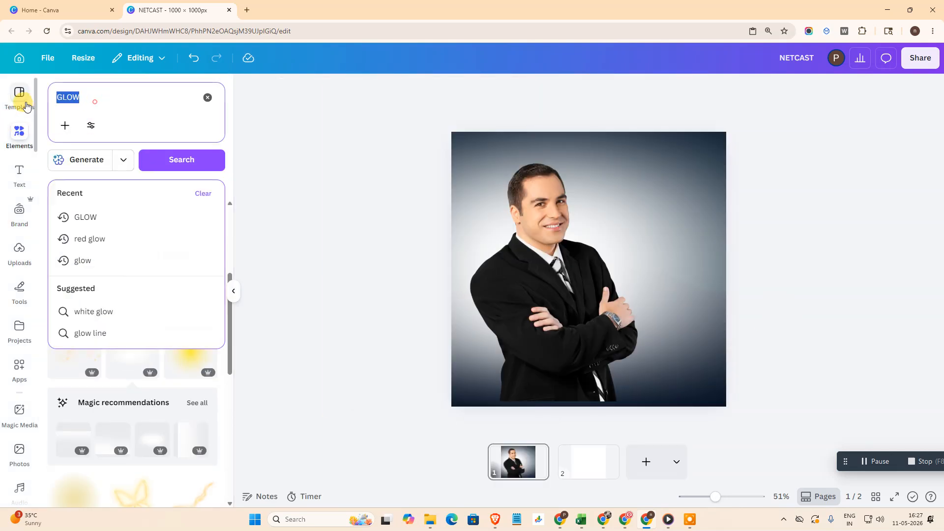
text(red glow)
key(Return)
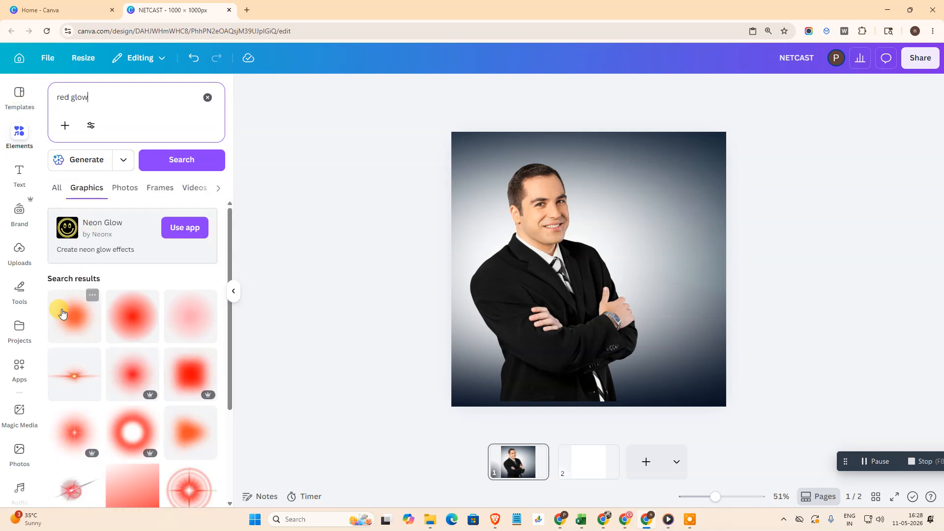
scroll(141, 328, down, 2)
scroll(106, 344, up, 2)
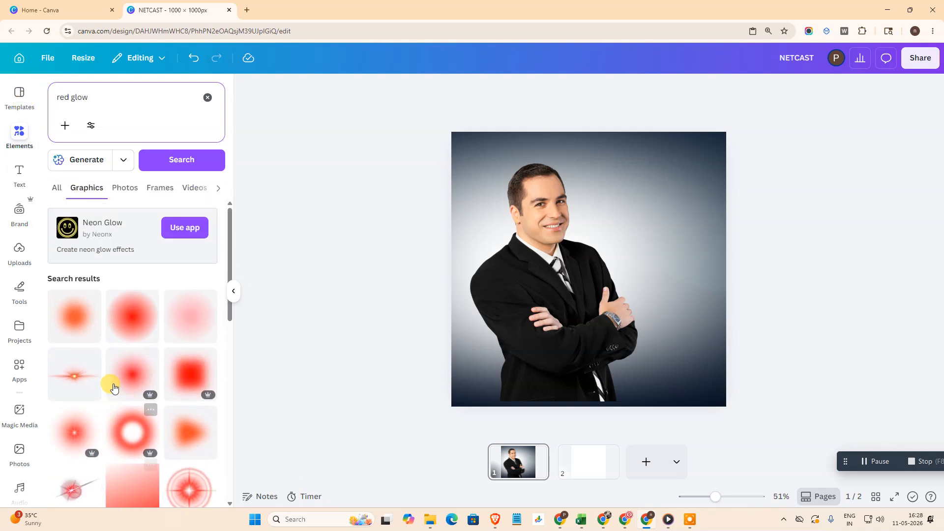
Add the round orange-red glow graphic, enlarge it to about 1504 px square and centre it over the man's head and shoulders.
click(79, 322)
click(810, 308)
drag(580, 280, 532, 235)
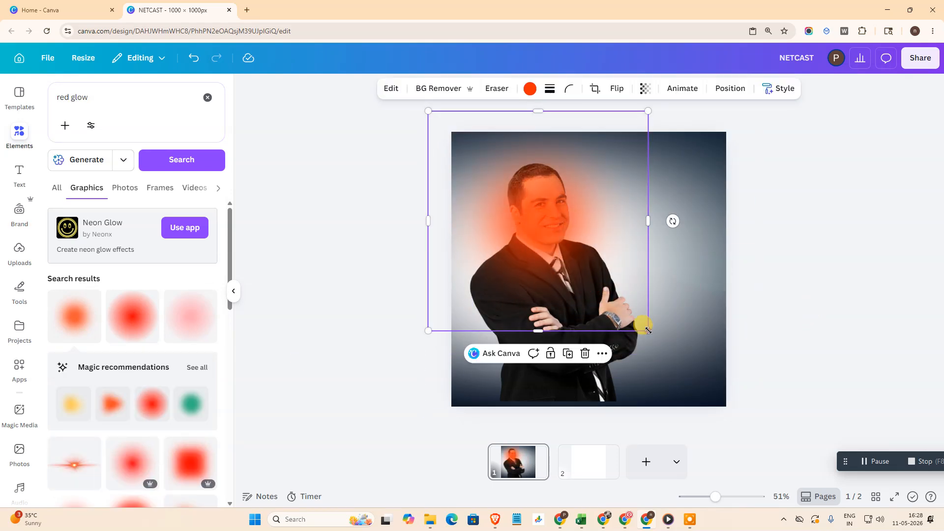
drag(648, 330, 851, 490)
drag(639, 308, 581, 250)
Send the orange-red glow one layer backward so it sits behind the man's cutout.
click(731, 88)
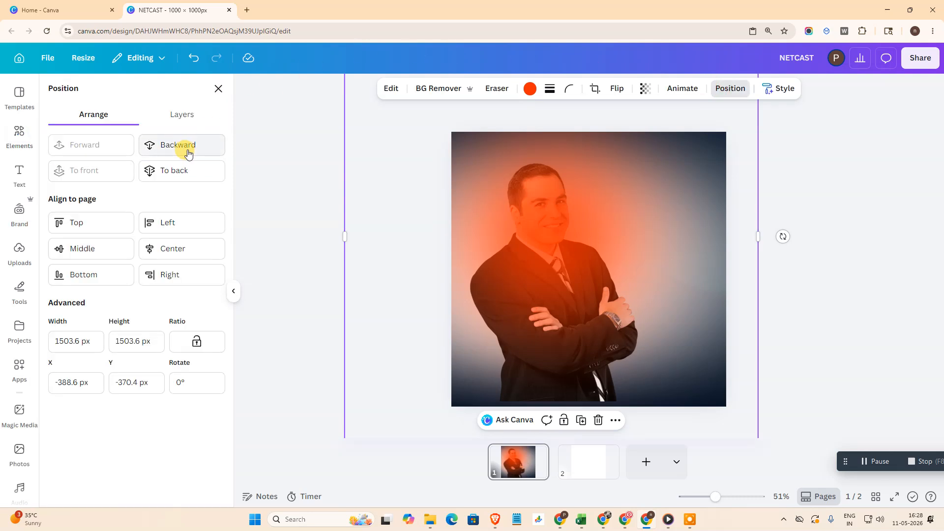
click(182, 145)
click(851, 236)
click(883, 275)
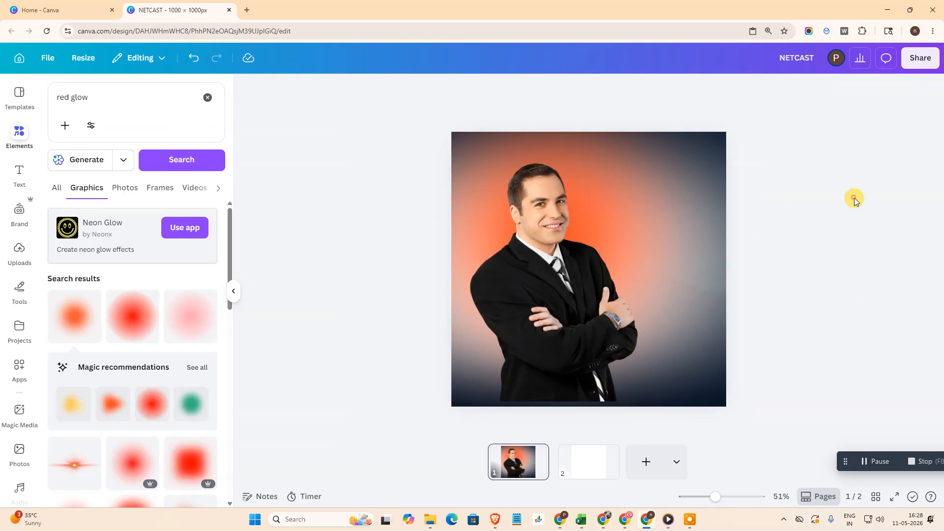
Apply the Glow shadow effect to the man's cutout.
click(565, 305)
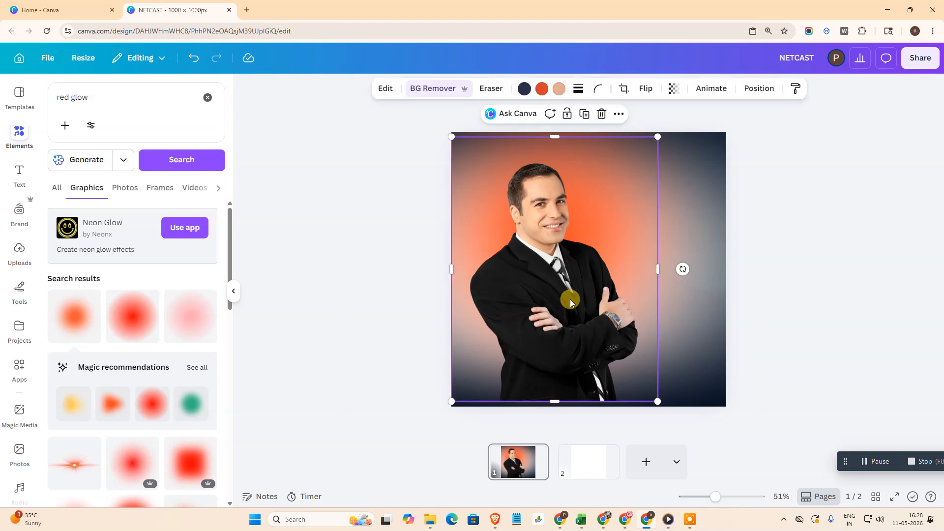
click(386, 88)
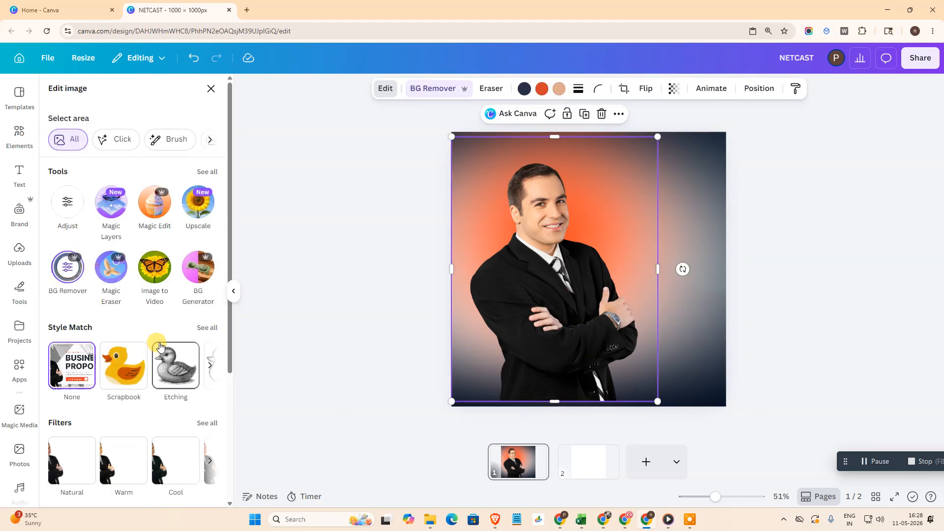
scroll(146, 327, down, 1)
scroll(146, 327, down, 3)
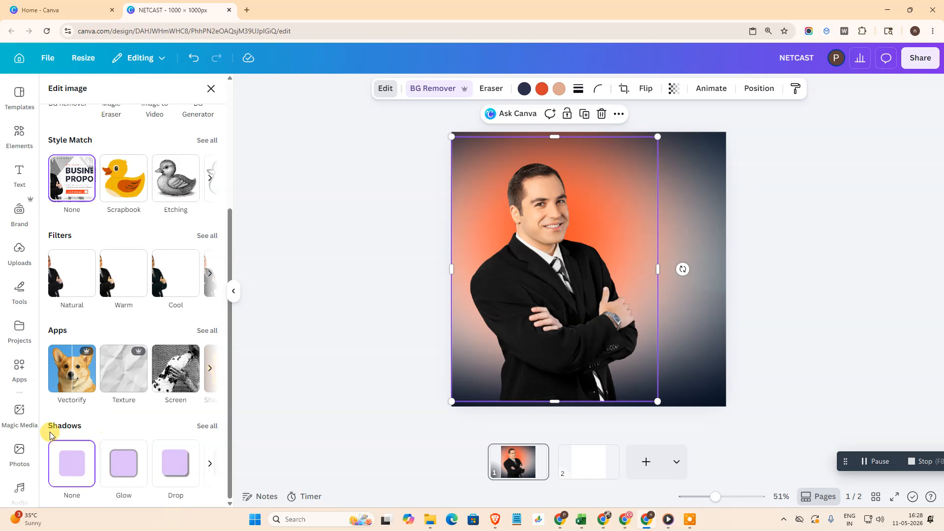
click(203, 428)
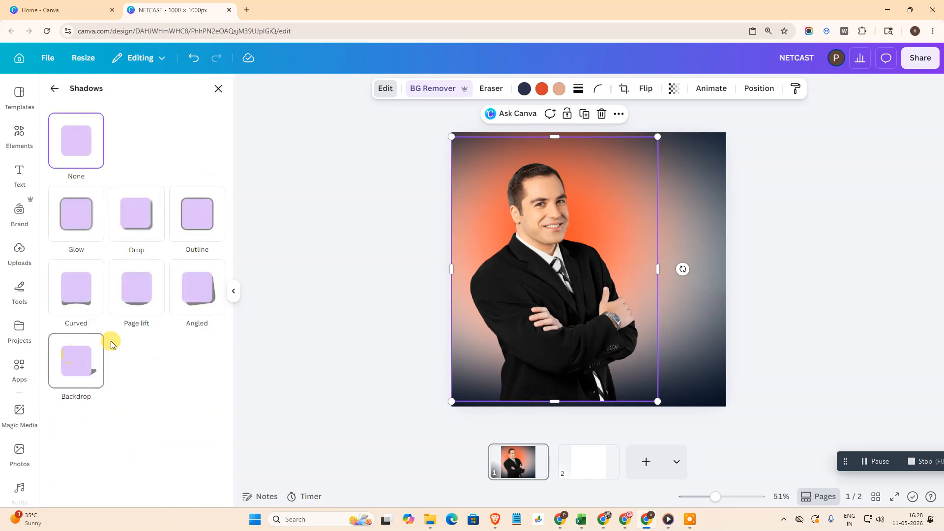
click(89, 219)
scroll(75, 429, down, 1)
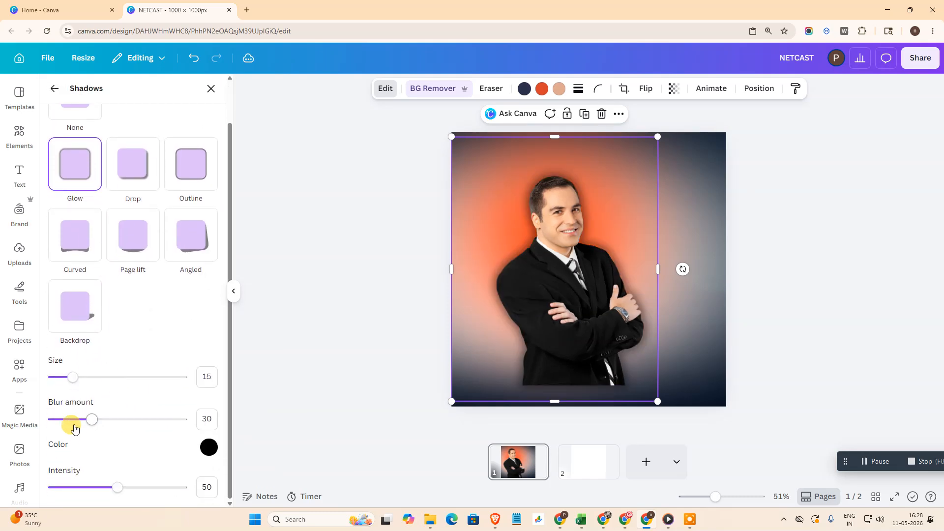
Set the Glow shadow's size to 19, blur amount to 28, colour to #F10D0D and intensity to 98.
drag(74, 380, 78, 382)
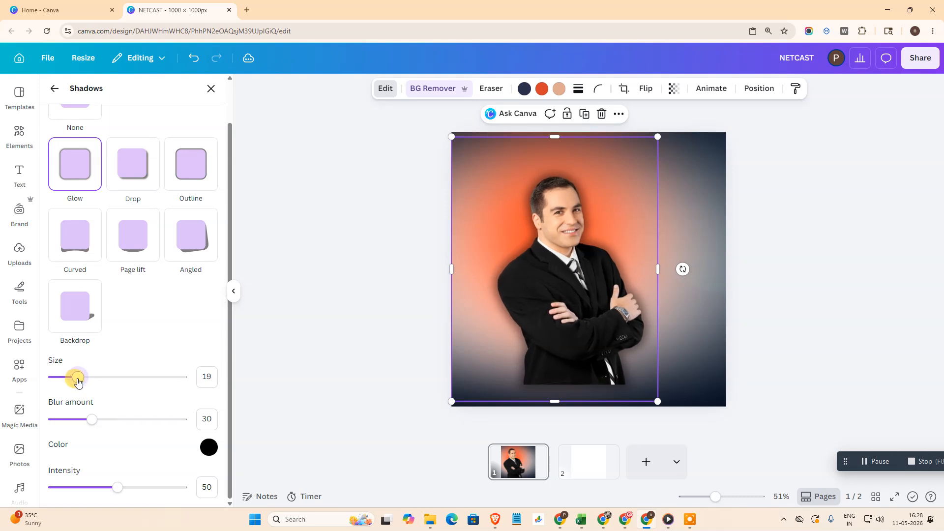
drag(92, 420, 90, 422)
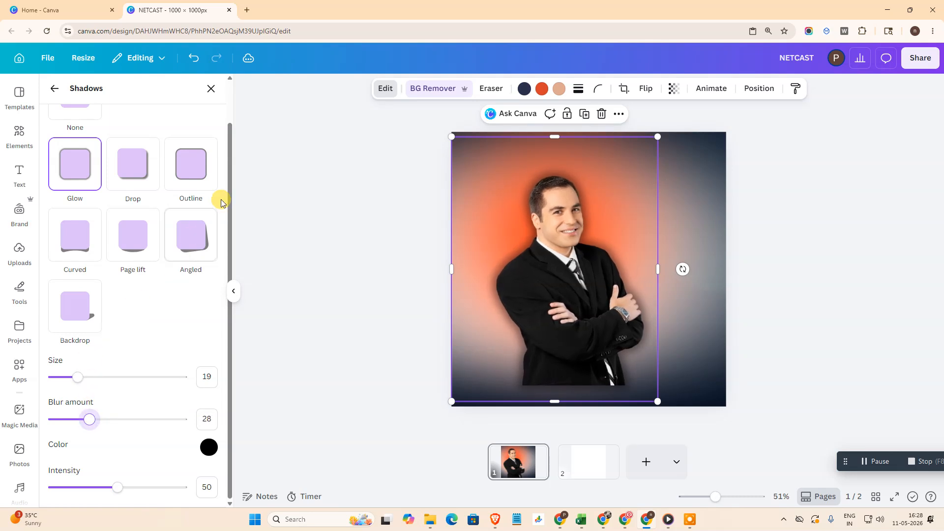
mouse_move(131, 493)
mouse_down()
mouse_move(154, 492)
mouse_move(140, 491)
mouse_up()
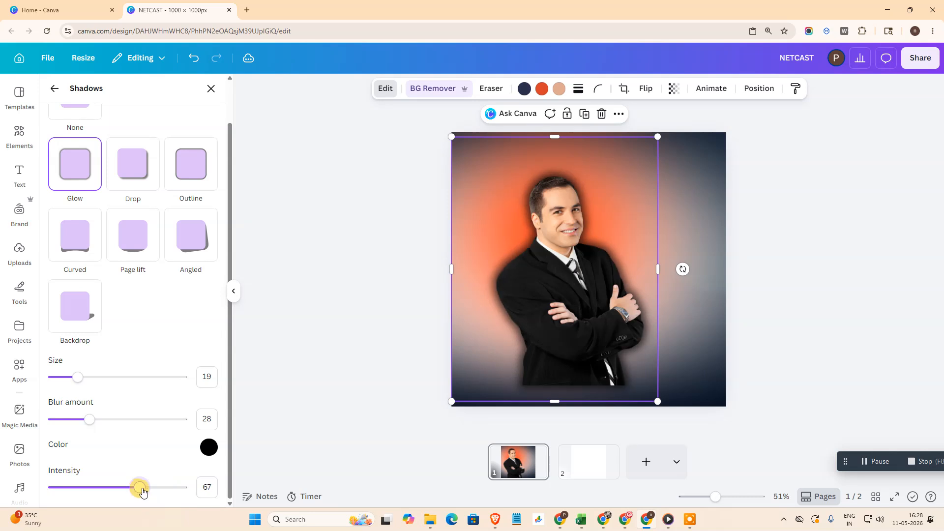
click(205, 453)
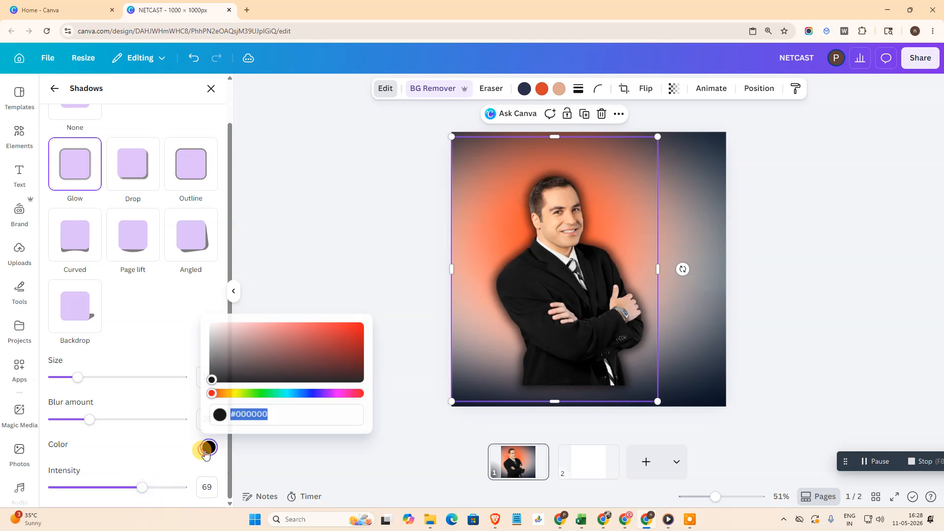
click(350, 331)
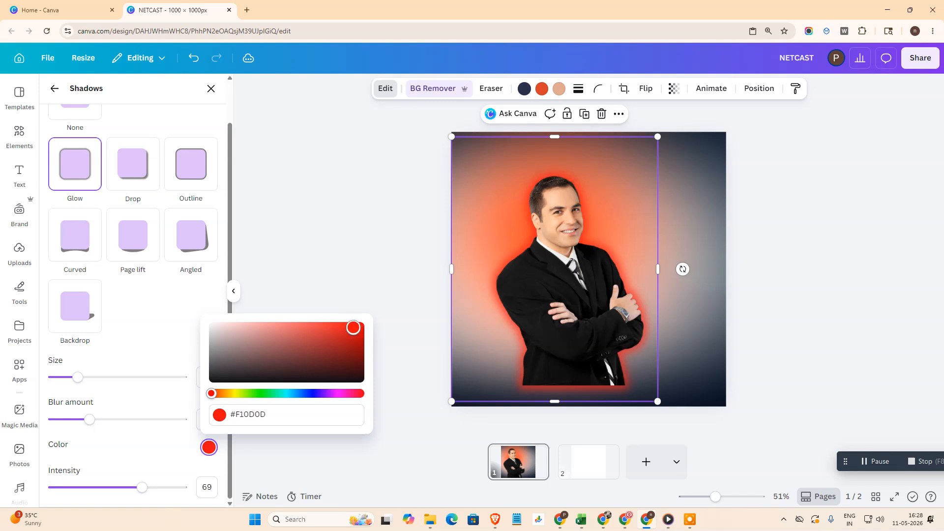
drag(174, 492, 180, 492)
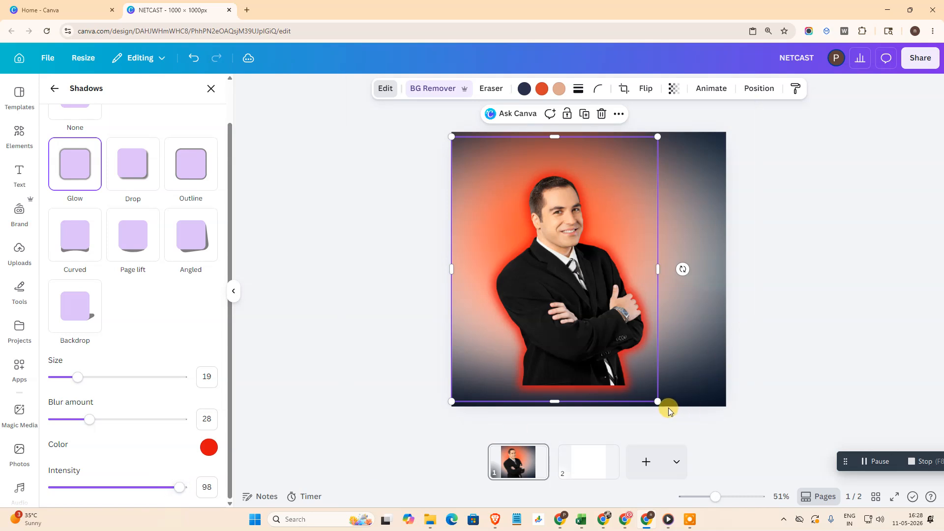
Enlarge the glowing man's cutout slightly beyond the page height, shift it left and clear the element search.
drag(657, 402, 683, 421)
drag(604, 337, 578, 322)
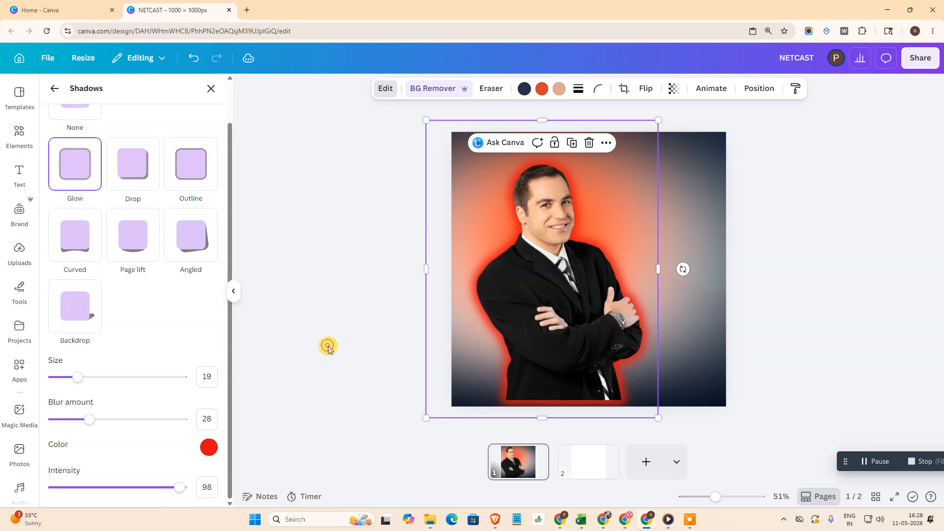
click(329, 348)
click(207, 97)
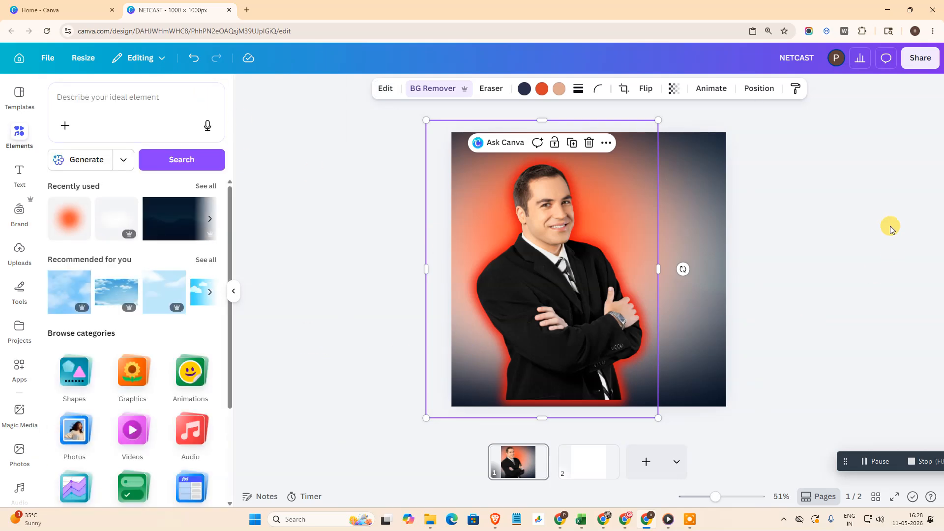
click(889, 225)
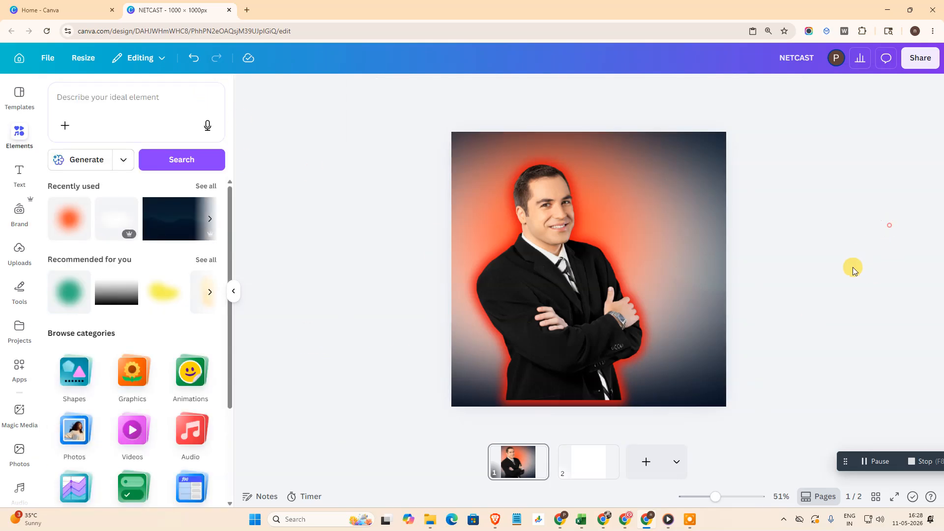
click(234, 292)
Enlarge the man's cutout a touch more and move it slightly further toward the page's left edge.
click(447, 303)
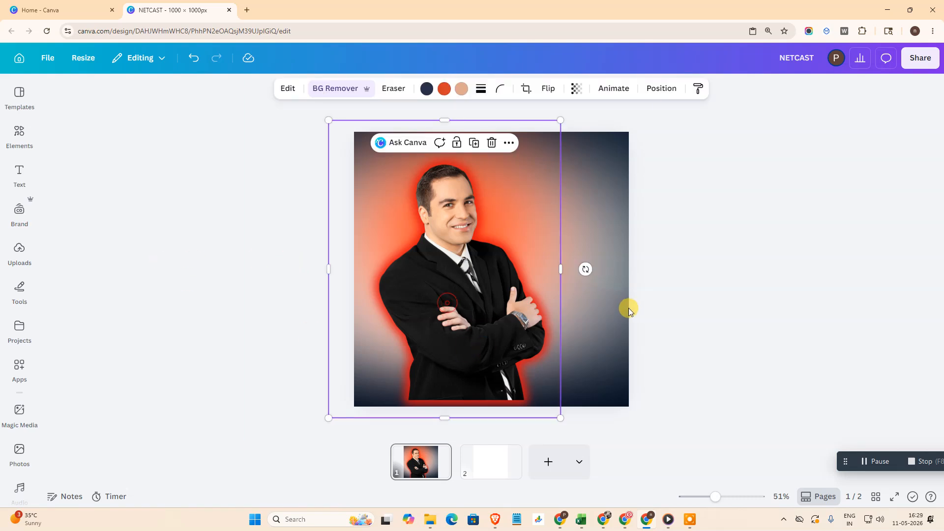
drag(500, 329, 497, 325)
click(759, 292)
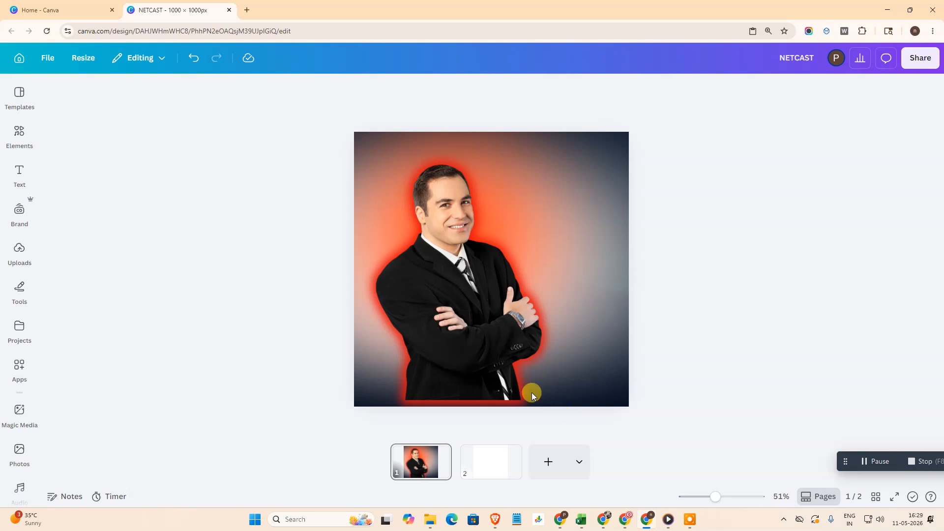
click(505, 349)
drag(556, 418, 560, 422)
mouse_move(473, 338)
mouse_down()
mouse_move(449, 329)
mouse_move(462, 335)
mouse_up()
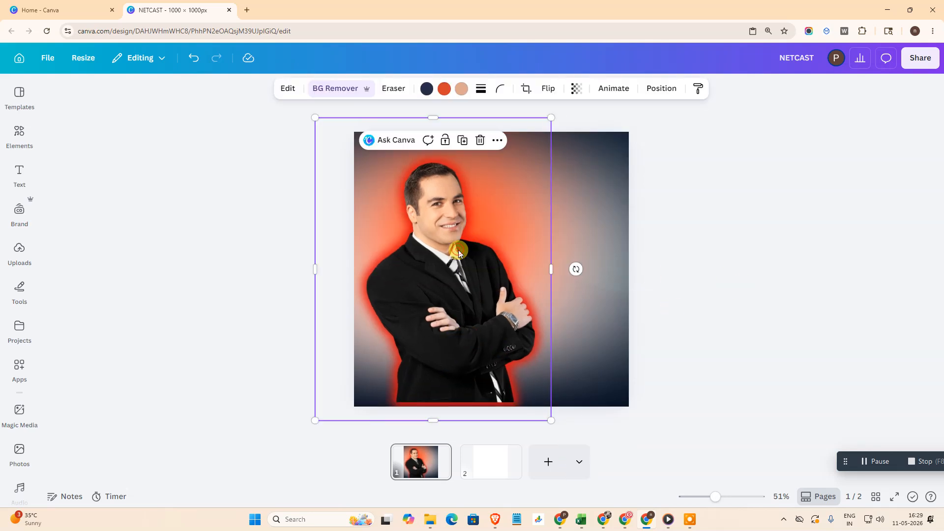
Duplicate the man's glowing cutout and place the copy beside the original, toward the page's right half.
click(732, 243)
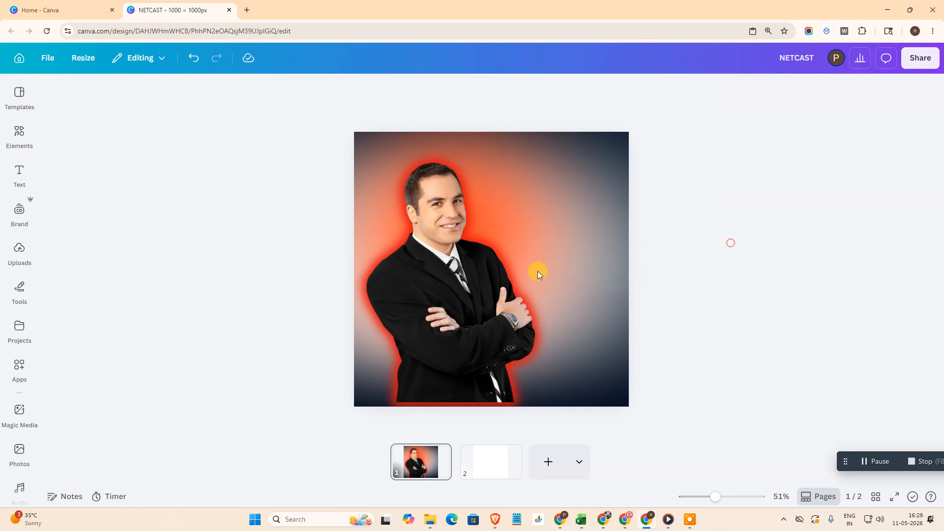
click(464, 282)
click(465, 147)
click(746, 251)
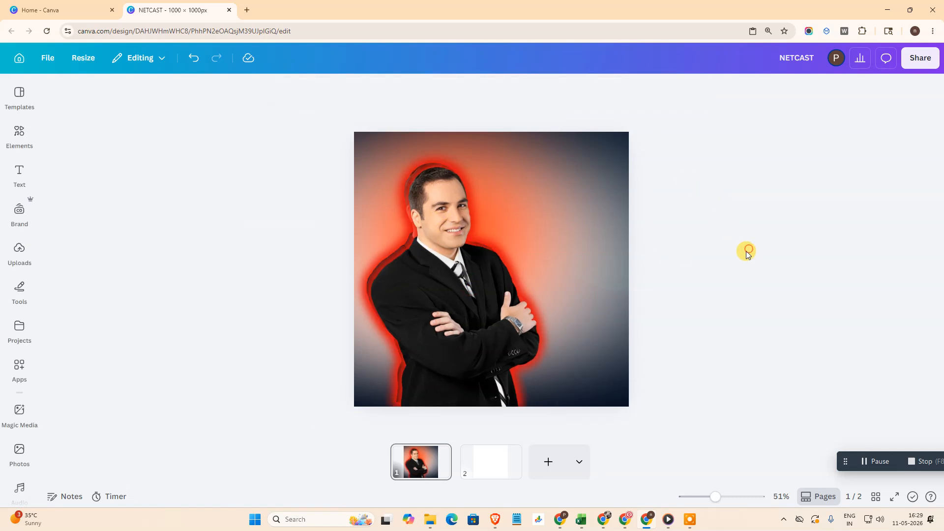
drag(433, 296, 529, 288)
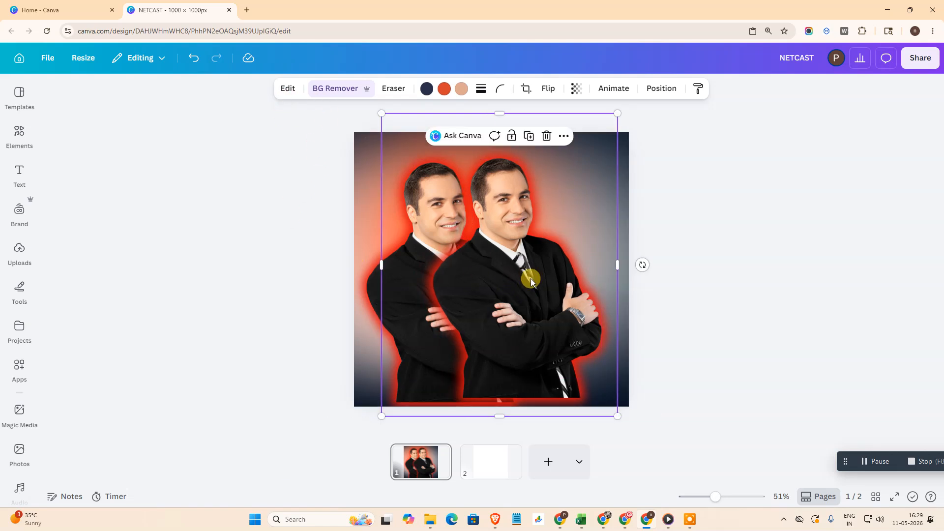
mouse_move(530, 279)
mouse_down()
mouse_move(493, 296)
mouse_move(522, 288)
mouse_up()
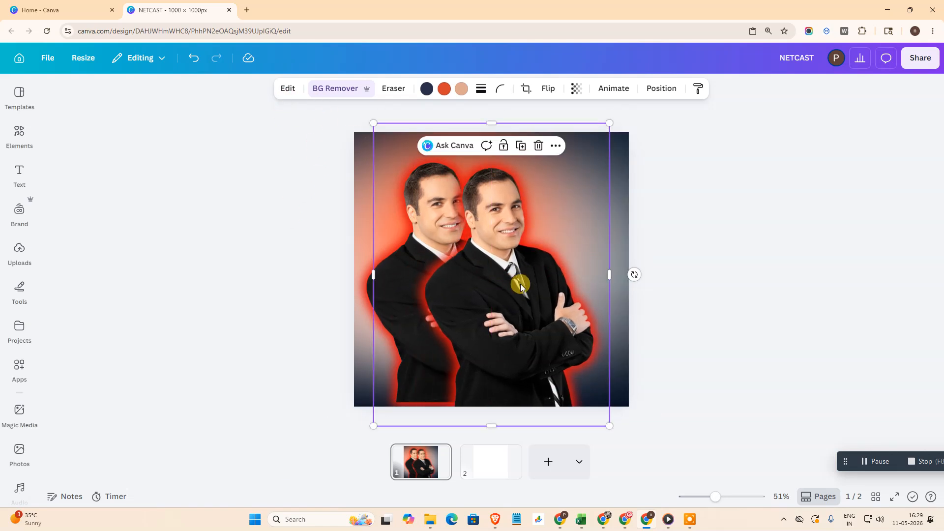
Change the copied cutout's shadow effect from Glow to Outline.
click(289, 89)
scroll(156, 349, down, 4)
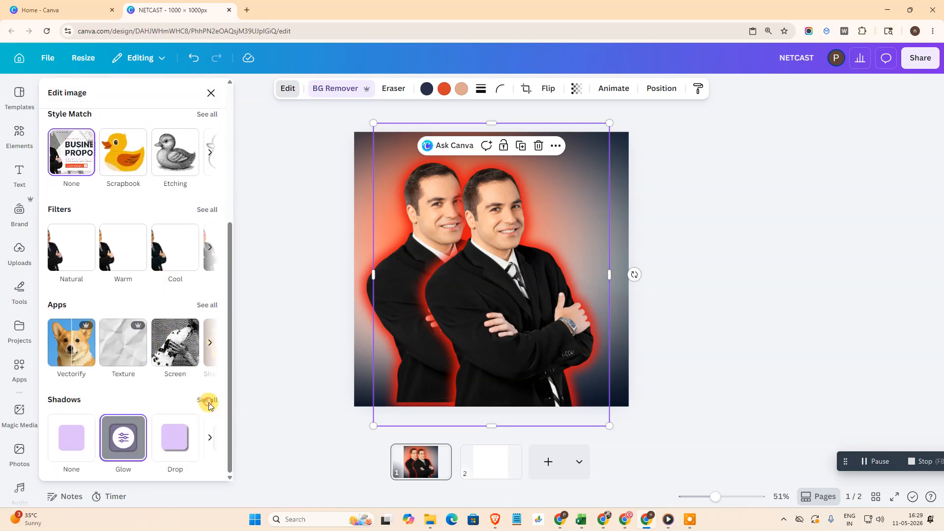
click(207, 401)
click(191, 230)
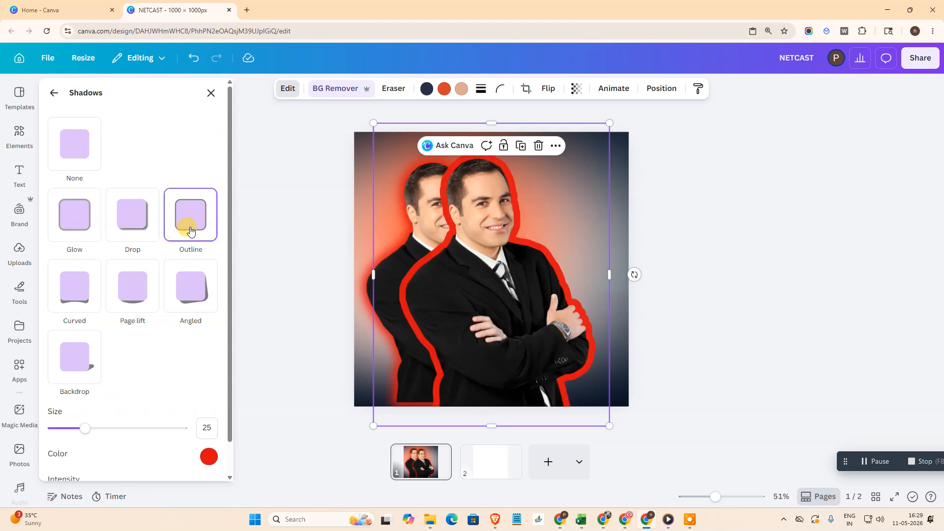
Set the copy's Outline shadow to size 28, colour #F30000 and intensity 69.
drag(85, 428, 63, 434)
drag(226, 190, 233, 266)
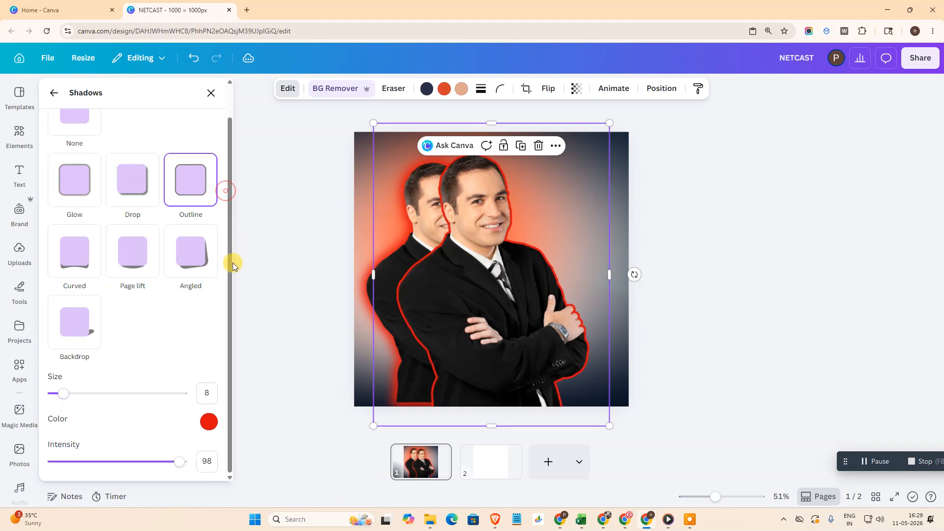
drag(179, 461, 144, 461)
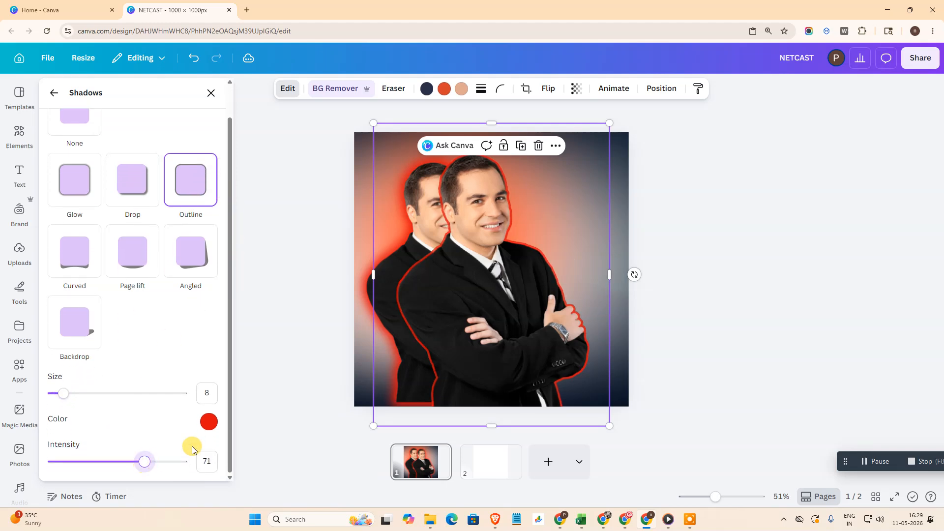
click(209, 421)
mouse_move(352, 305)
mouse_down()
mouse_move(321, 307)
mouse_move(368, 302)
mouse_up()
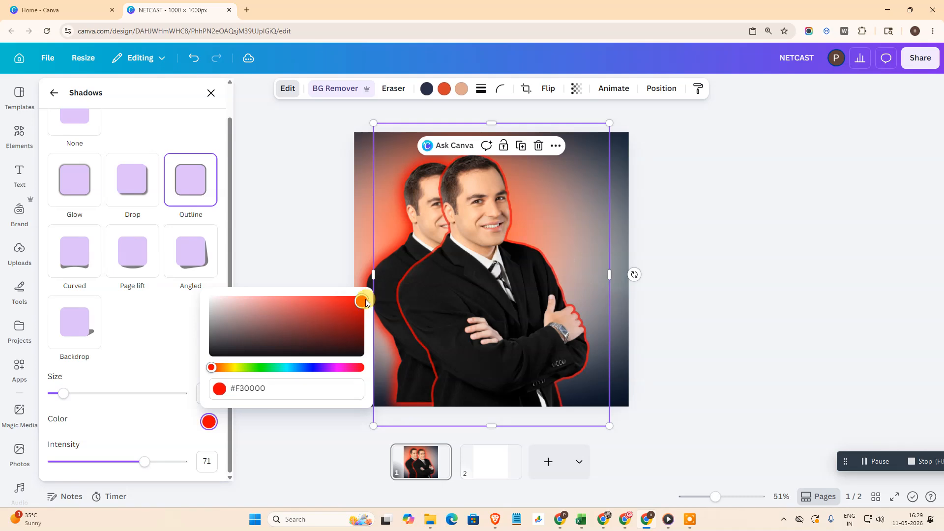
drag(143, 462, 141, 461)
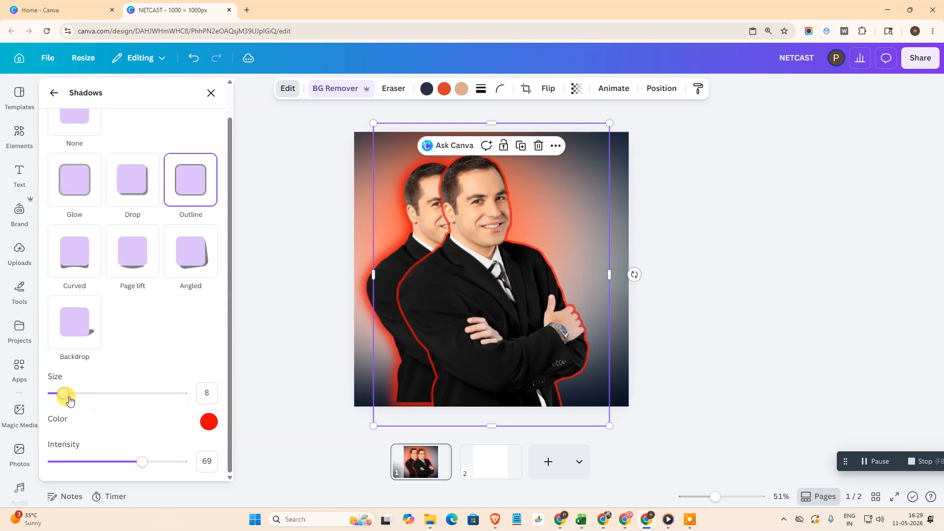
drag(70, 400, 90, 401)
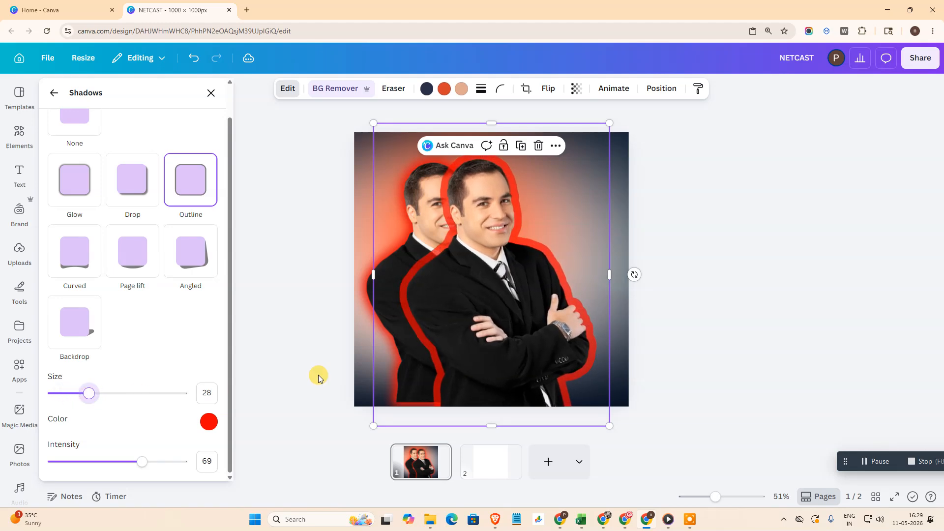
Place the copy over the original cutout and set its Outline shadow to colour #FFFFFF, size 6 and intensity 100.
drag(526, 317, 482, 318)
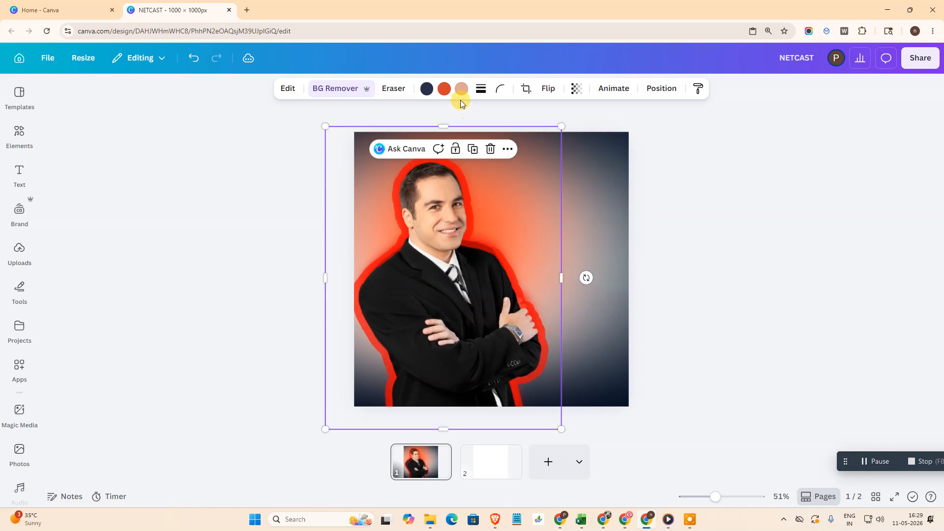
click(283, 91)
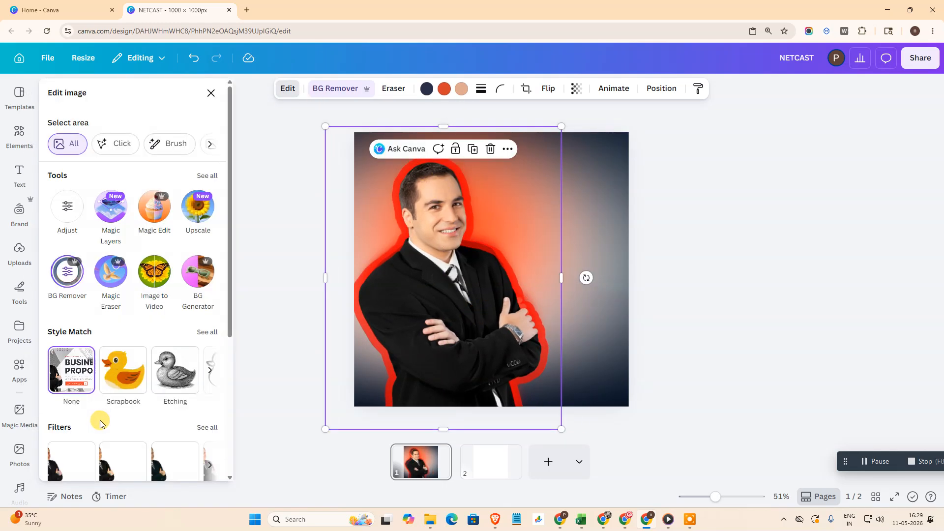
scroll(118, 423, down, 4)
scroll(137, 429, down, 1)
click(205, 399)
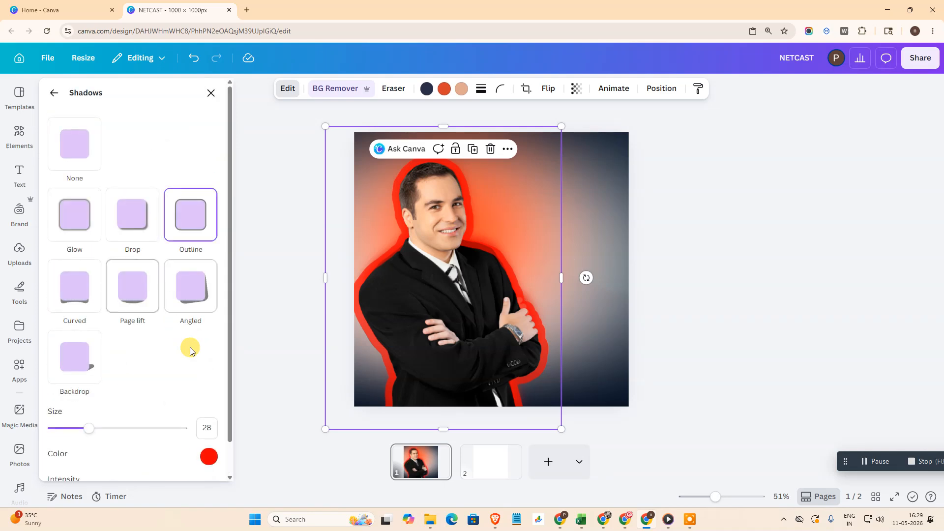
click(209, 457)
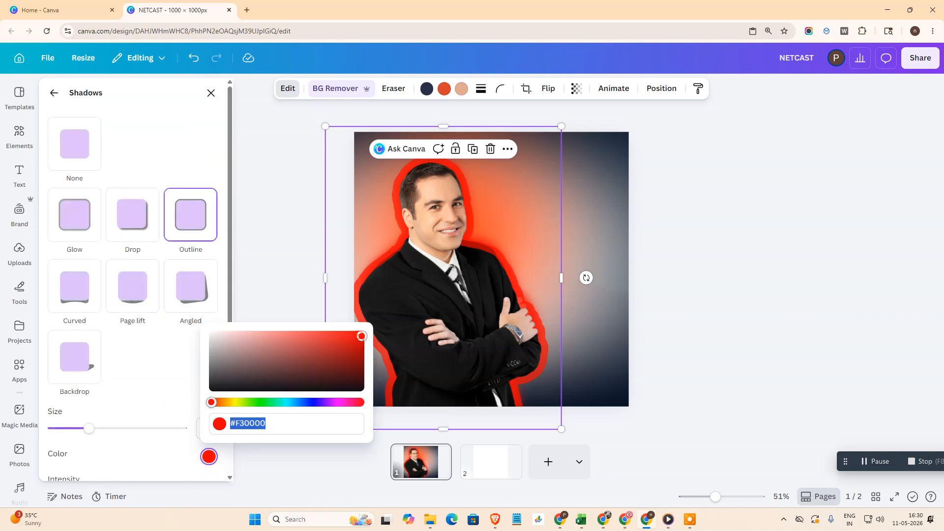
drag(361, 336, 186, 329)
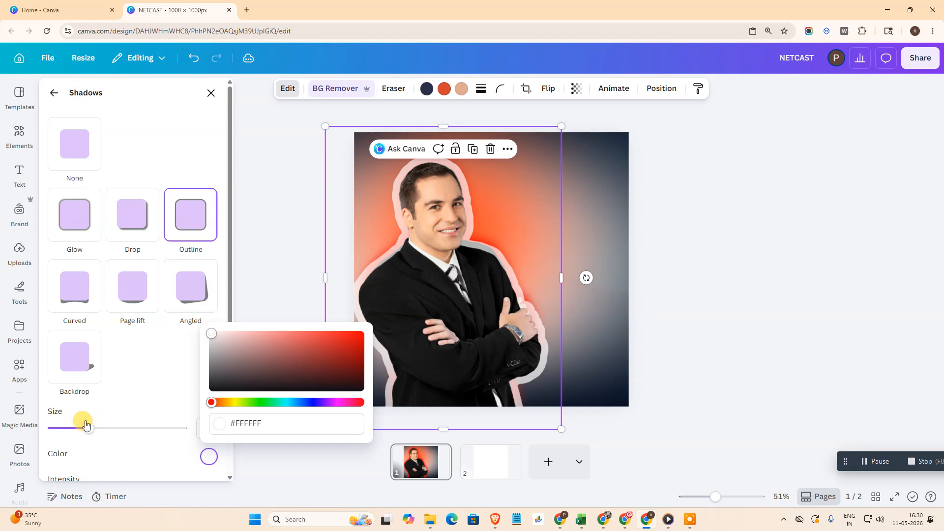
drag(86, 425, 61, 432)
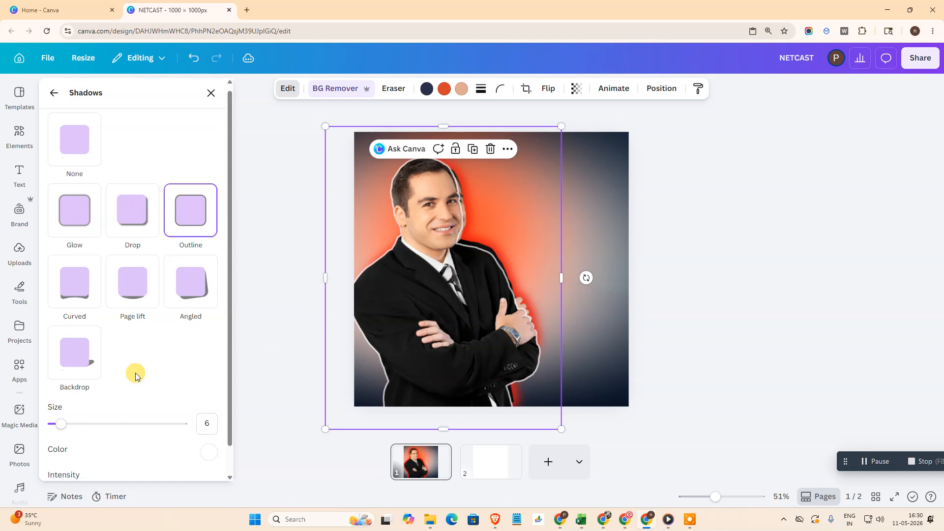
scroll(135, 372, down, 1)
drag(146, 459, 185, 462)
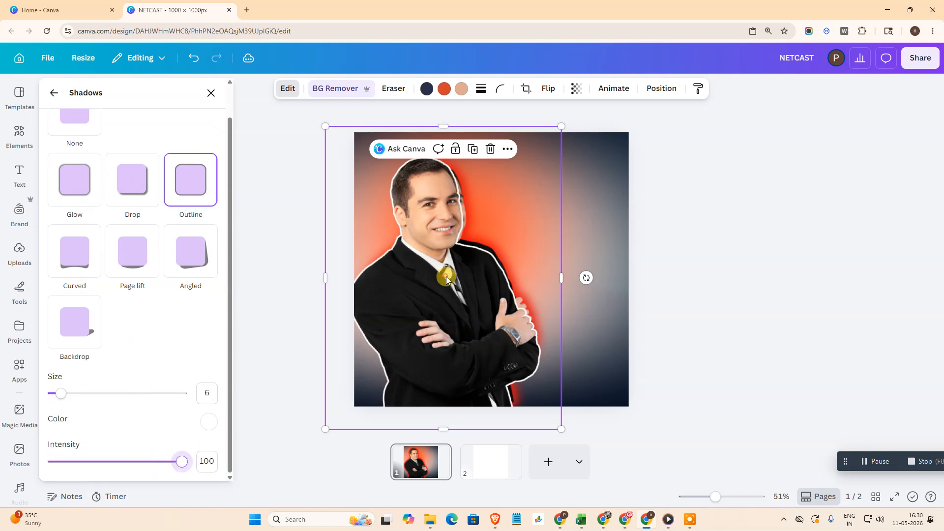
Shrink the white-outlined copy slightly and align it with the glowing cutout behind it.
mouse_move(447, 279)
mouse_down()
mouse_move(466, 272)
mouse_move(450, 271)
mouse_up()
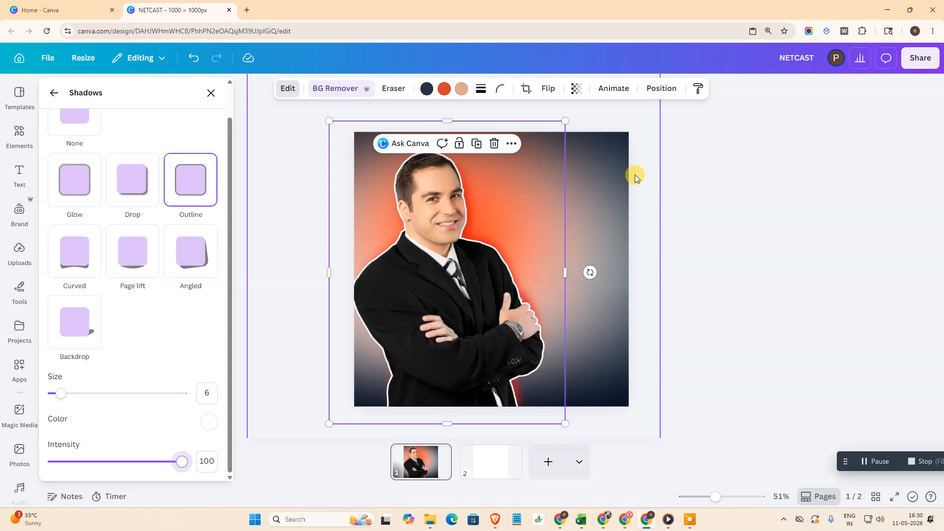
click(836, 236)
click(444, 337)
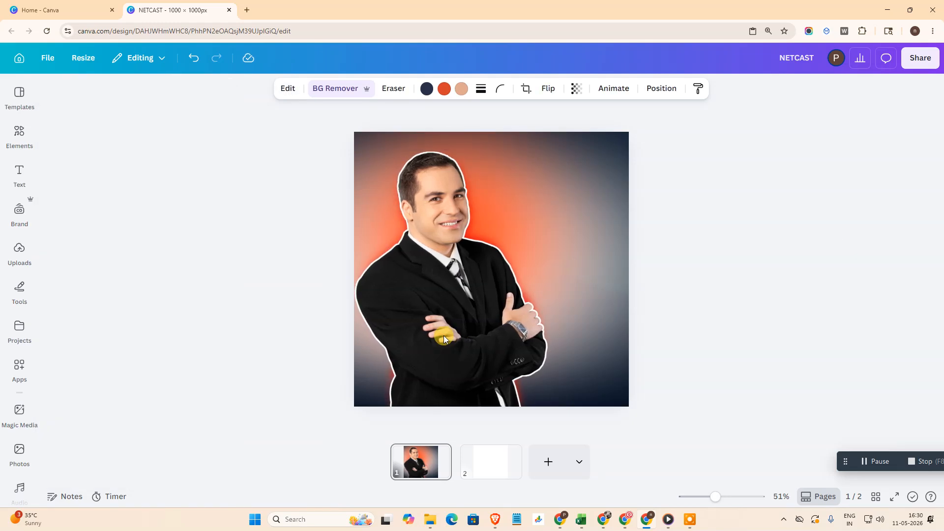
click(444, 335)
drag(568, 428, 539, 417)
click(827, 439)
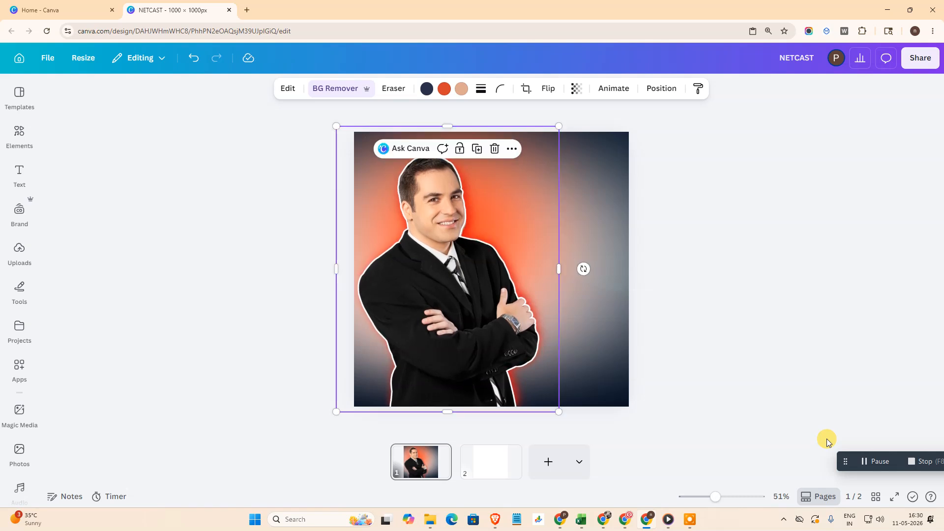
click(737, 286)
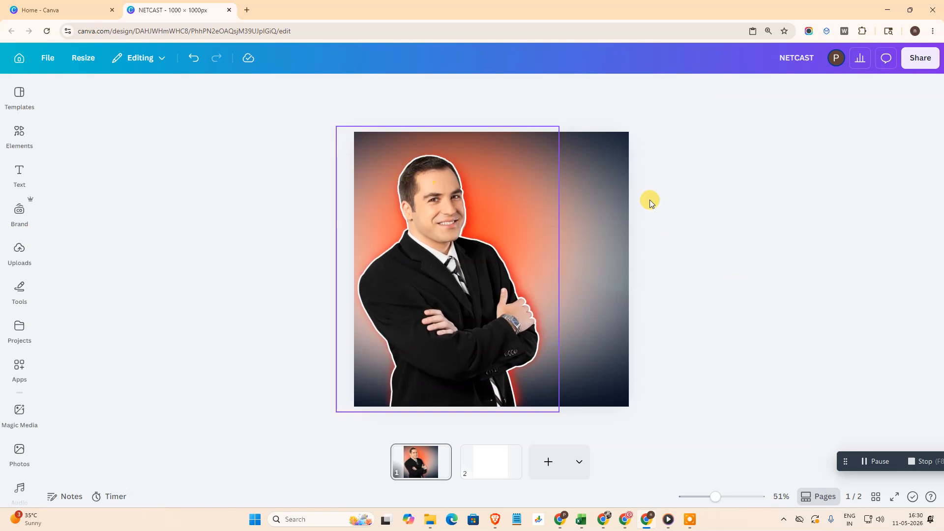
Group the white-outlined cutout with the red-glowing cutout behind it.
drag(792, 277, 170, 163)
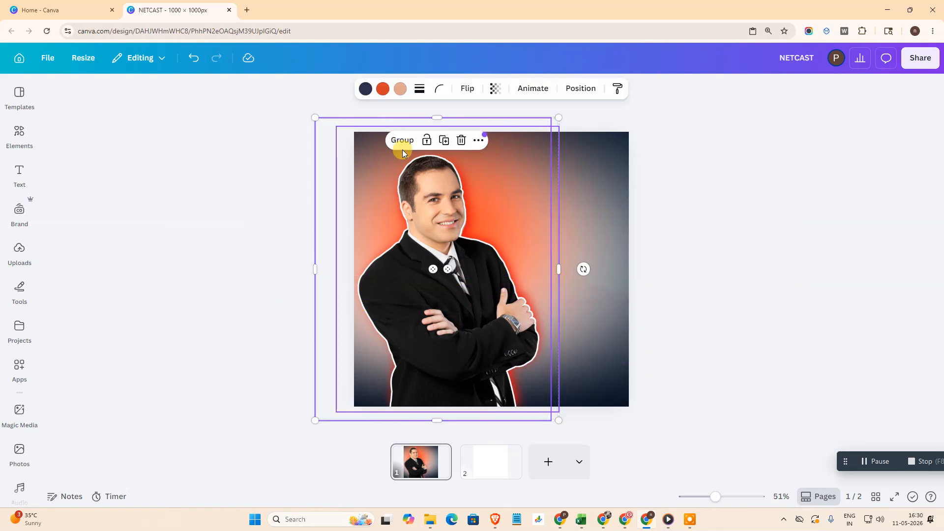
click(402, 140)
click(748, 239)
Size the grouped cutouts slightly taller than the page and centre them horizontally, with the man's lower body running off the bottom edge.
click(423, 229)
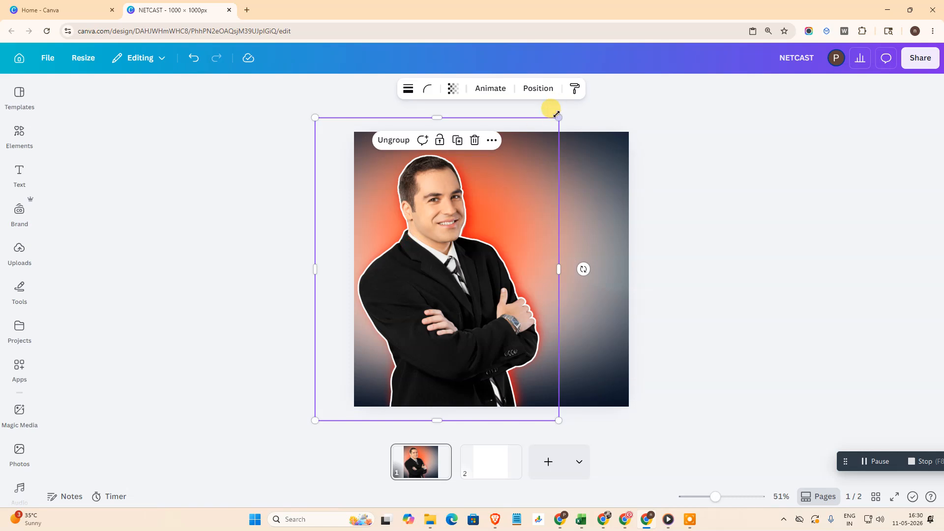
drag(559, 117, 536, 153)
drag(397, 294, 439, 265)
drag(578, 401, 558, 371)
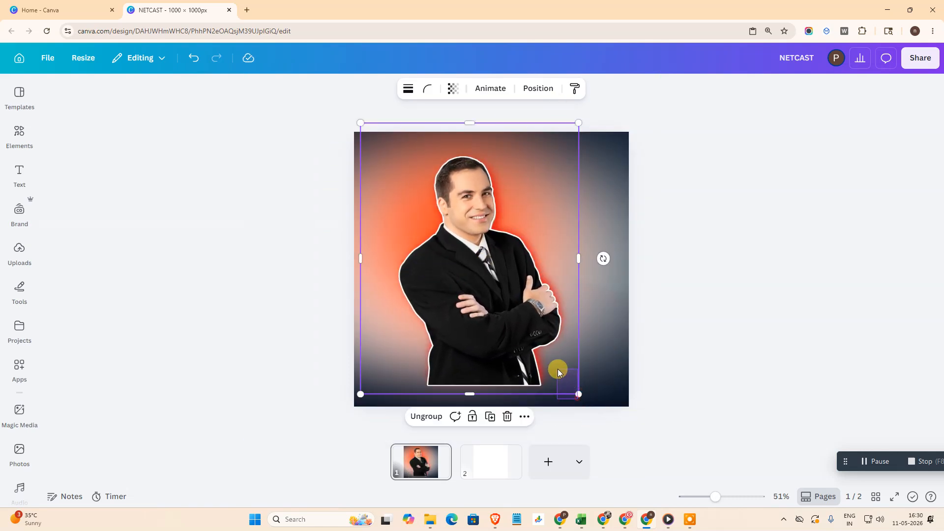
click(531, 349)
click(667, 388)
click(490, 329)
drag(578, 394, 599, 434)
mouse_move(517, 294)
mouse_down()
mouse_move(499, 293)
mouse_move(507, 300)
mouse_move(525, 290)
mouse_up()
click(779, 241)
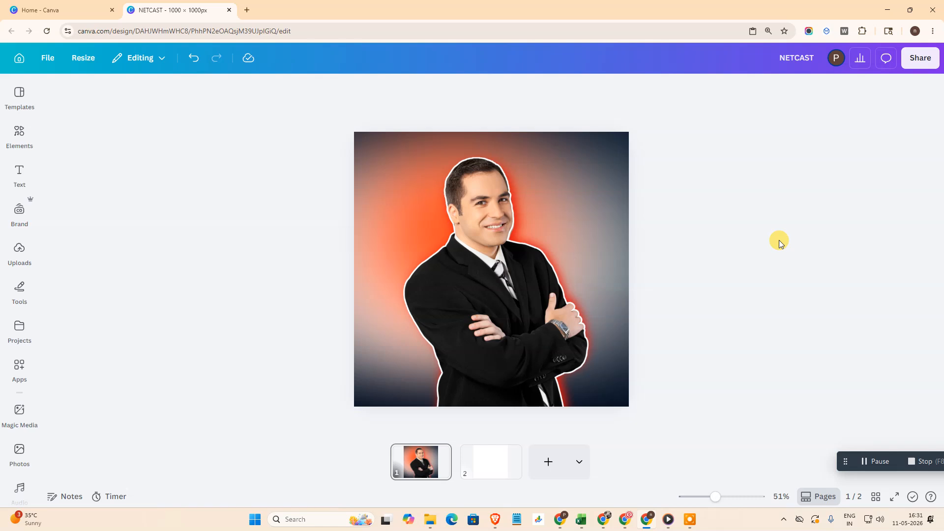